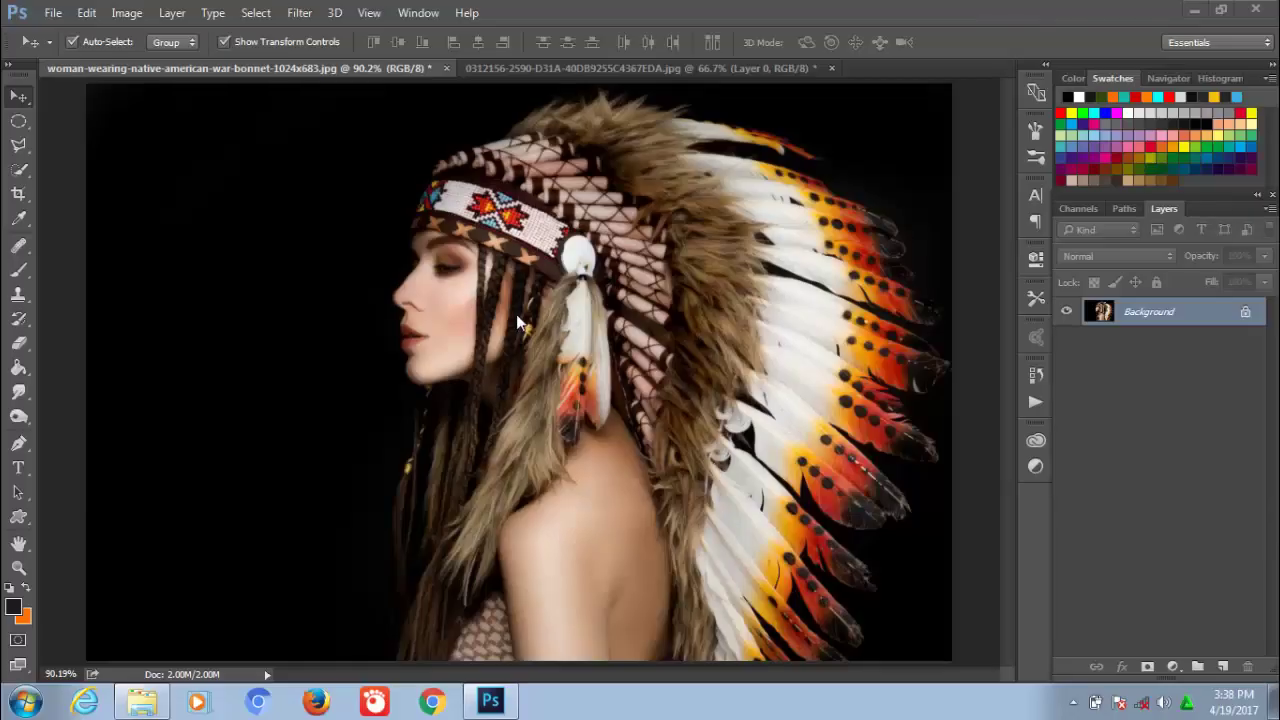
Drag the green leaf-vein image from its tab onto the headdress portrait as Layer 1
click(525, 69)
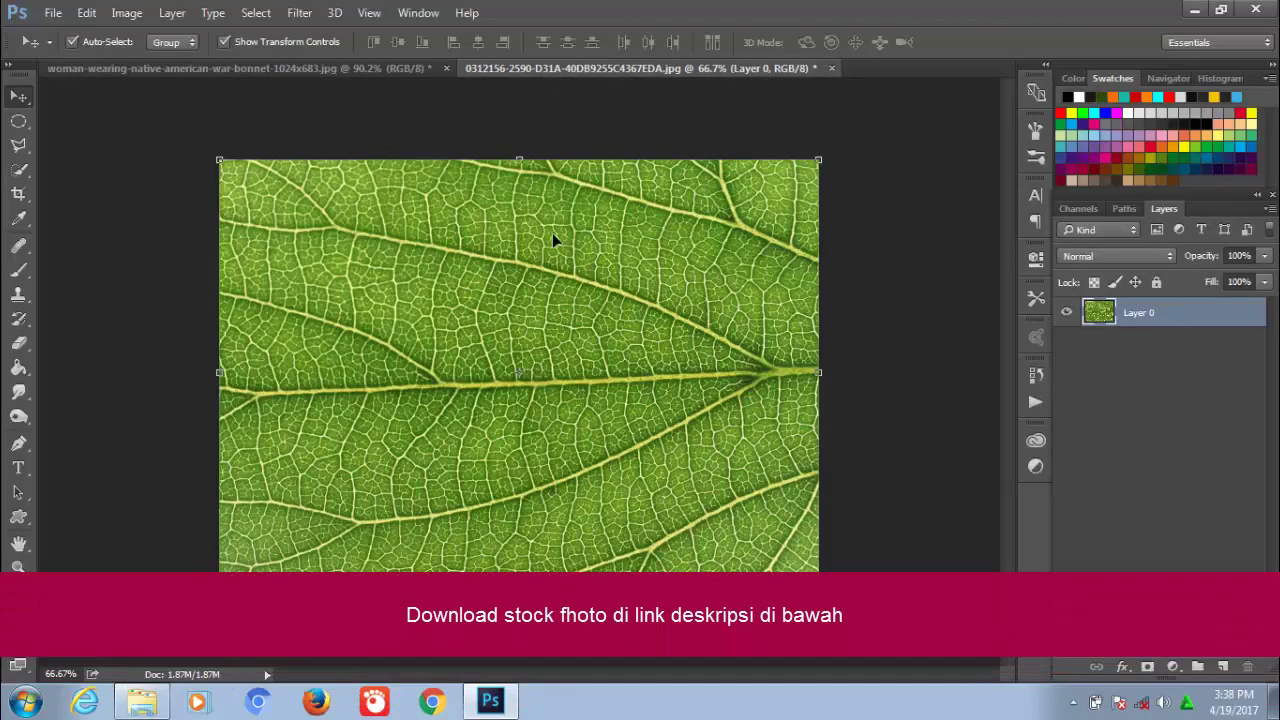
drag(544, 292, 312, 62)
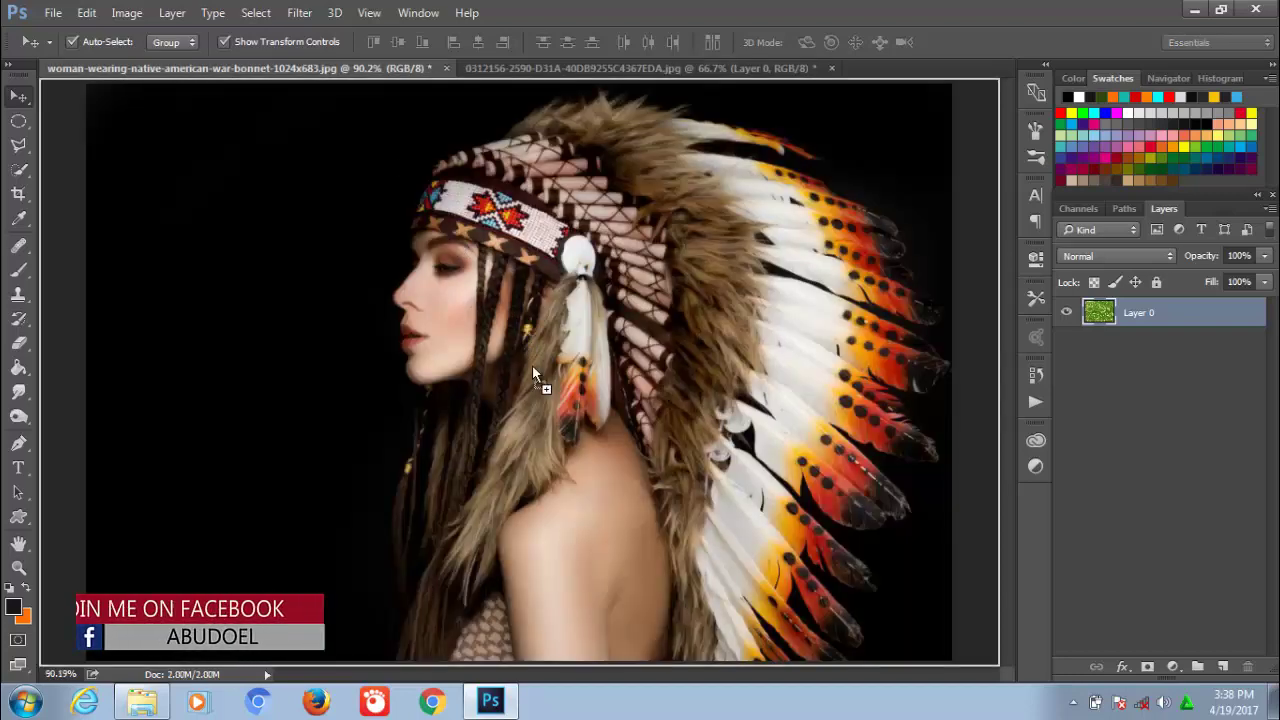
drag(312, 62, 533, 366)
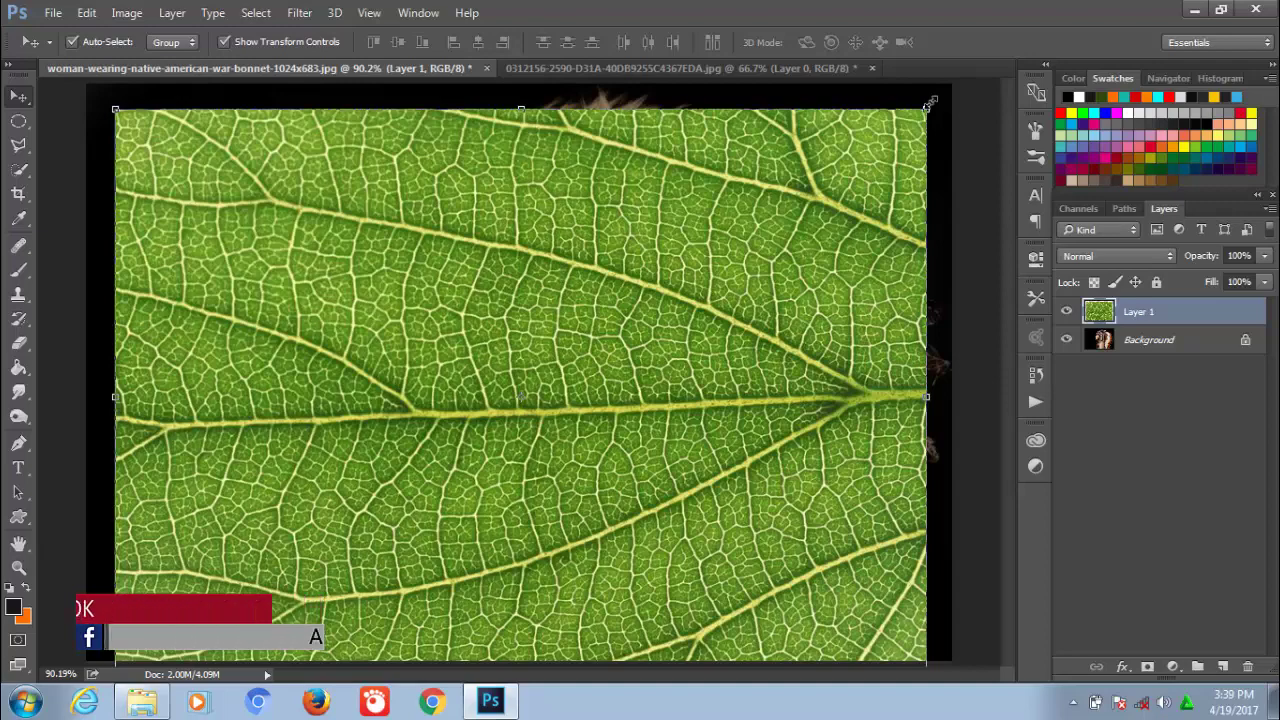
Rotate the leaf about 71.57°, scale it to roughly 81% and shift it right over the woman
mouse_move(929, 102)
mouse_down()
mouse_move(823, 217)
mouse_move(818, 640)
mouse_move(805, 655)
mouse_up()
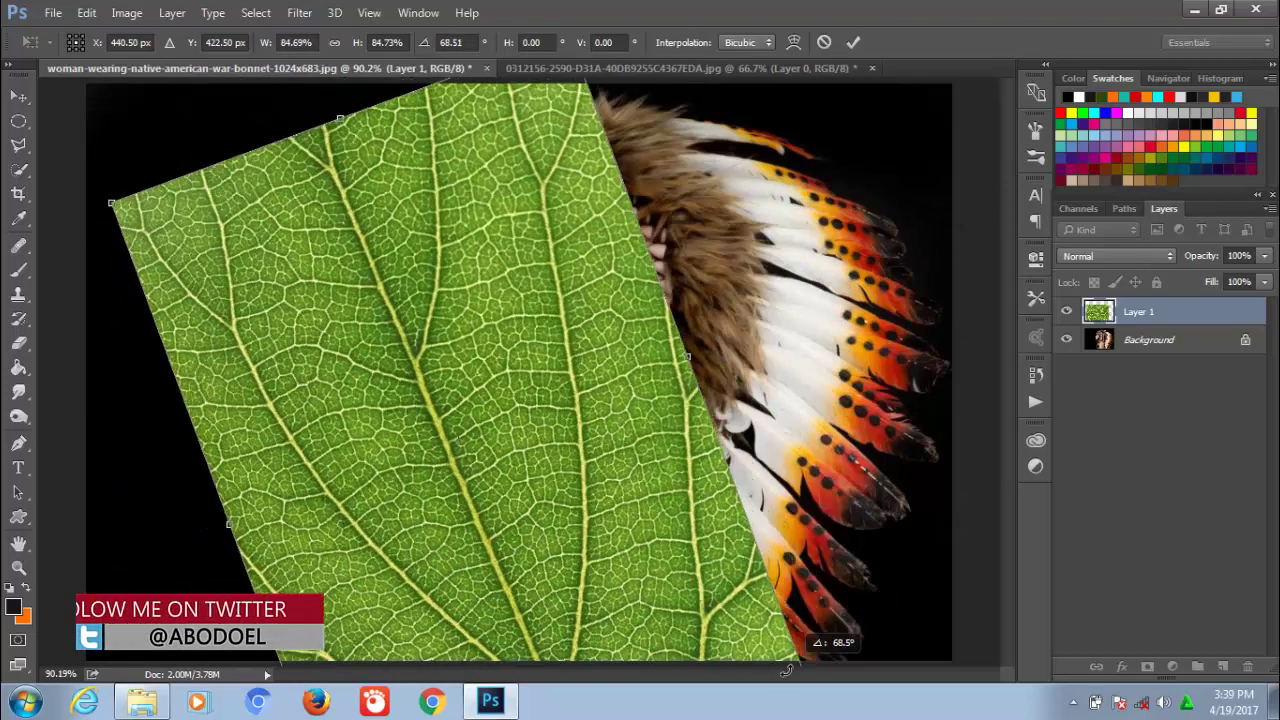
drag(559, 403, 611, 392)
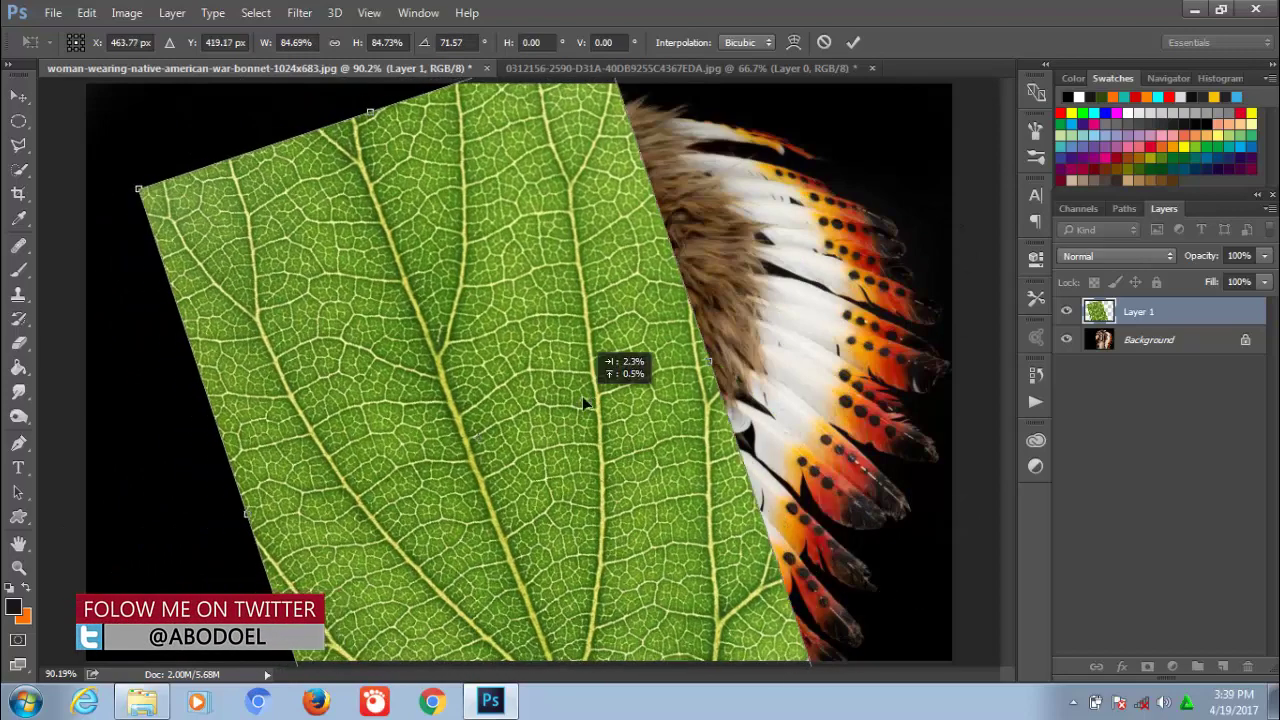
key(ctrl+minus)
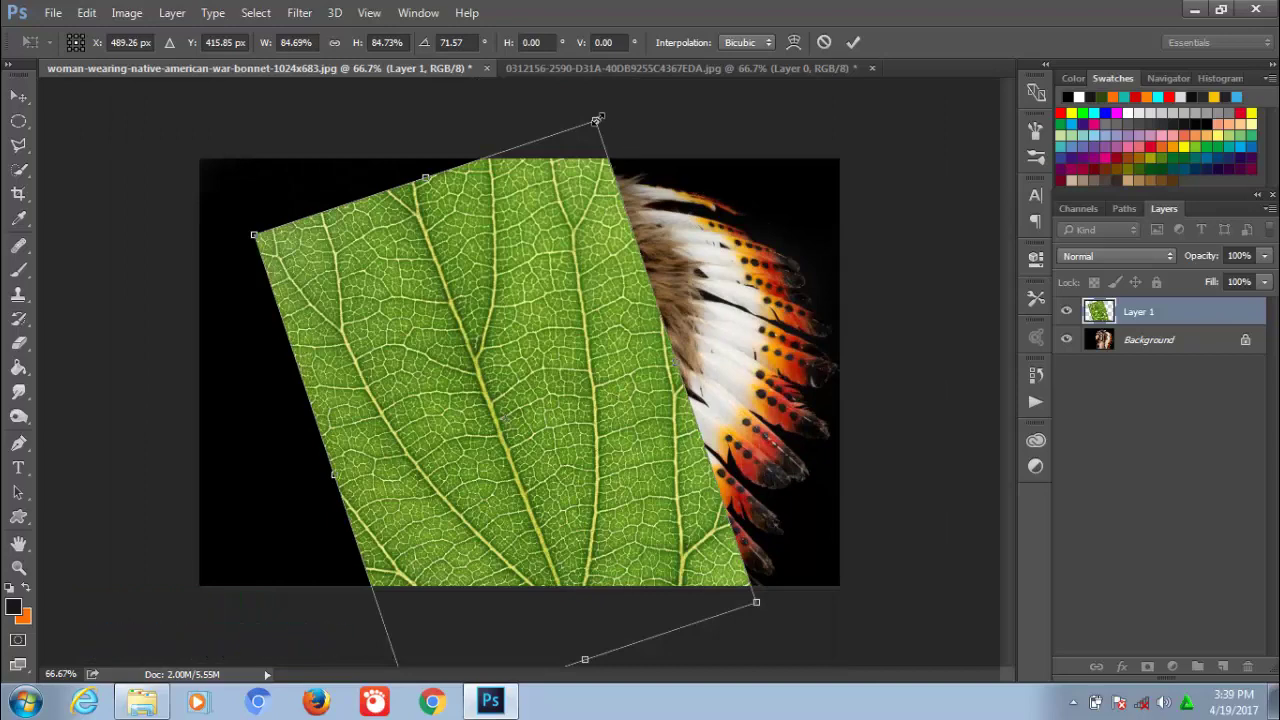
drag(596, 120, 595, 139)
key(Return)
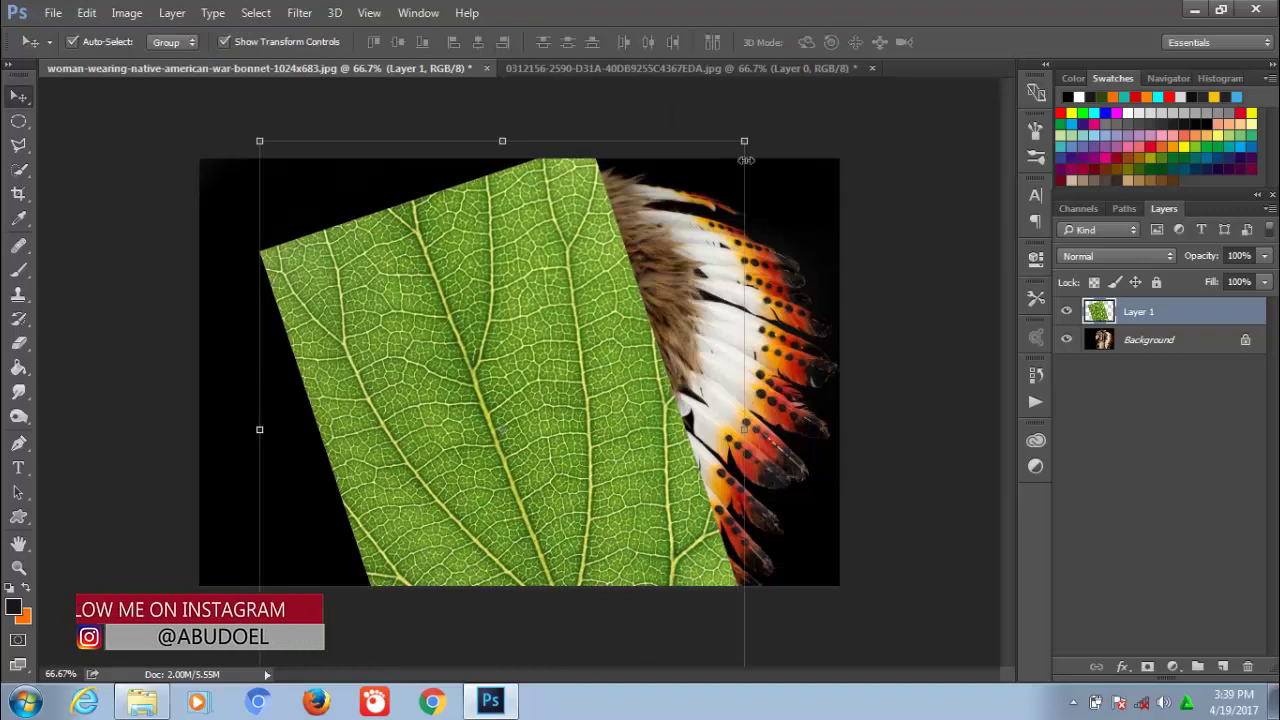
Lower the leaf layer's opacity to 20% and bring the woman's shoulder into view
click(1266, 259)
drag(1235, 276, 1191, 280)
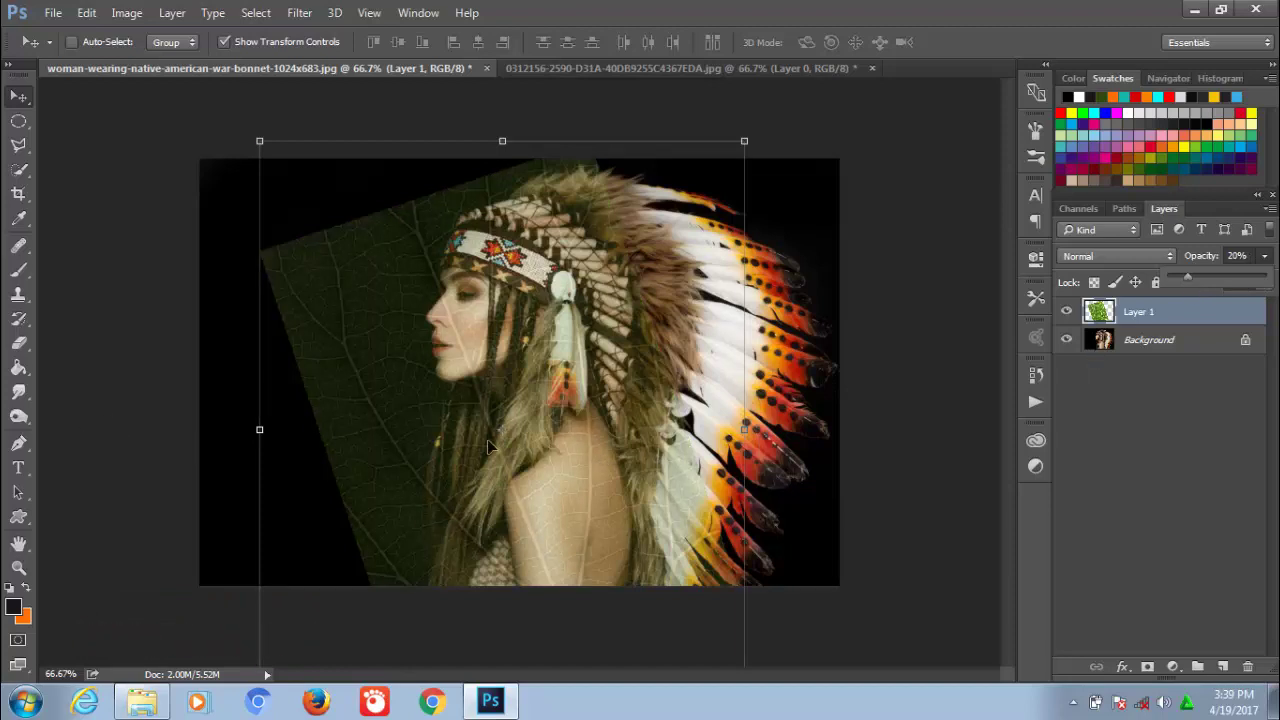
drag(488, 447, 495, 452)
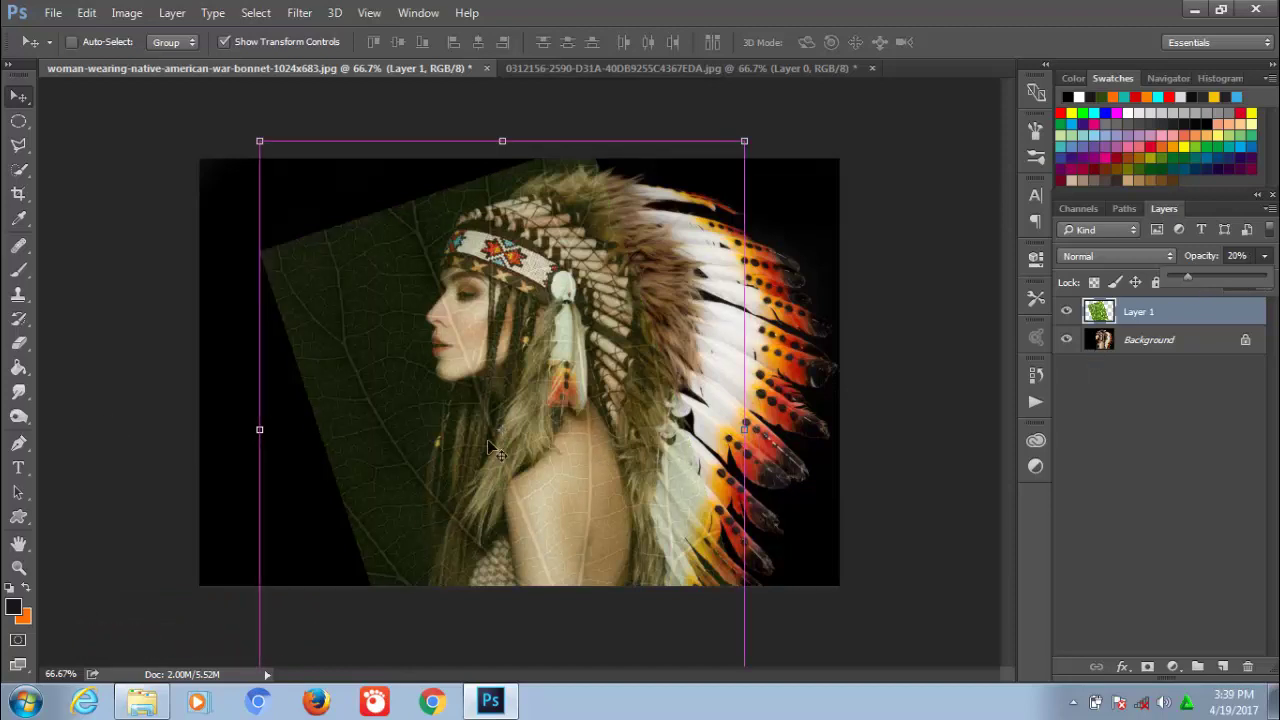
key(ctrl+plus)
key(ctrl+plus)
key(ctrl+minus)
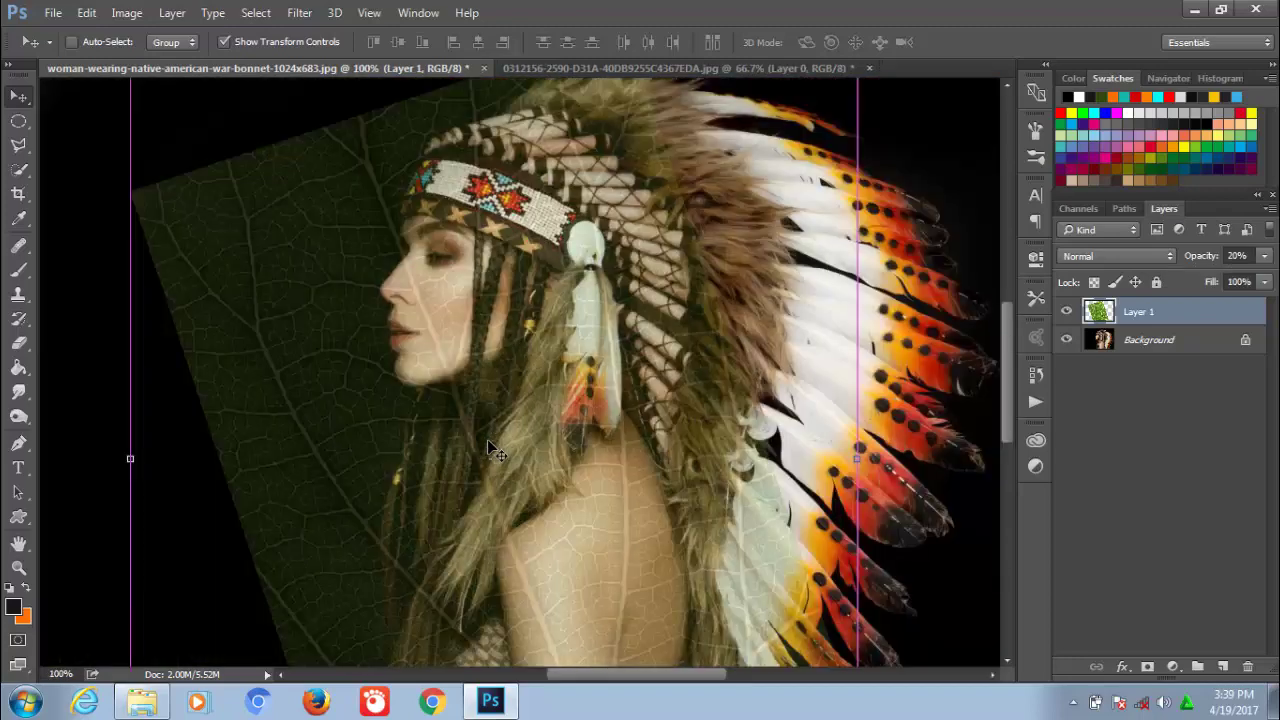
mouse_move(487, 439)
mouse_down()
mouse_move(482, 406)
mouse_move(437, 403)
mouse_up()
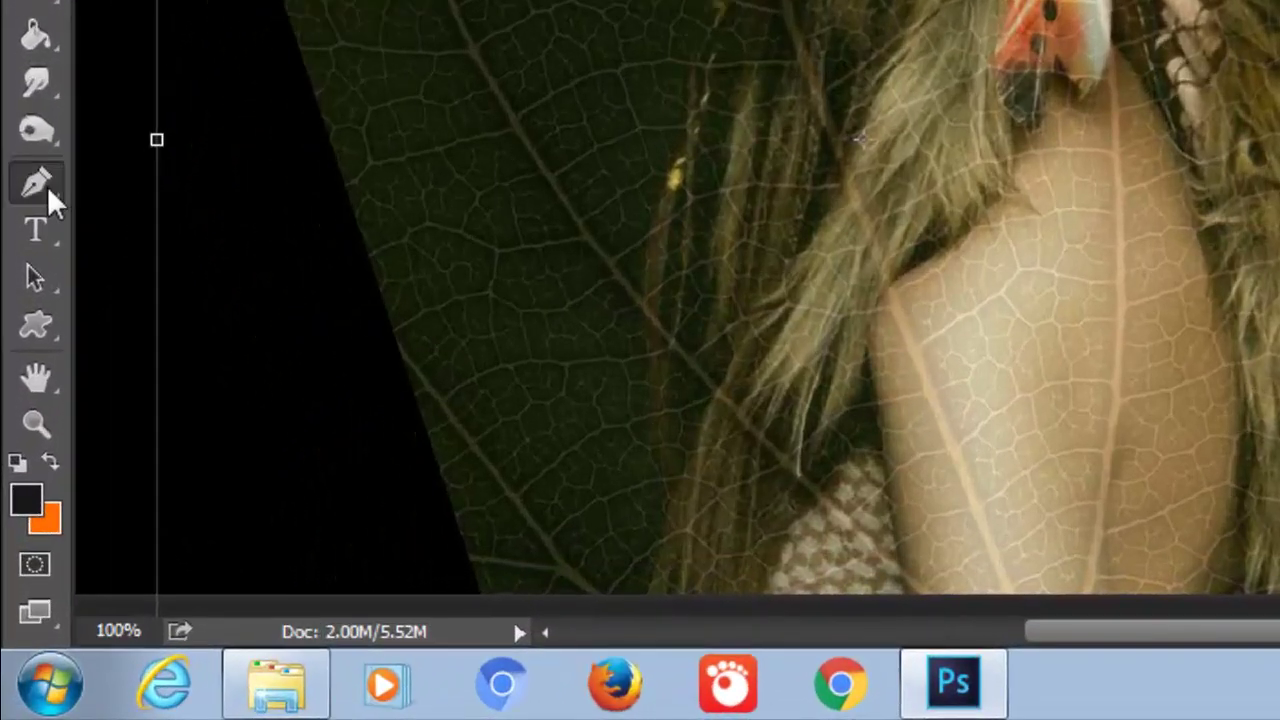
Zoom to 200% on the woman's shoulder with the Pen tool ready
click(18, 443)
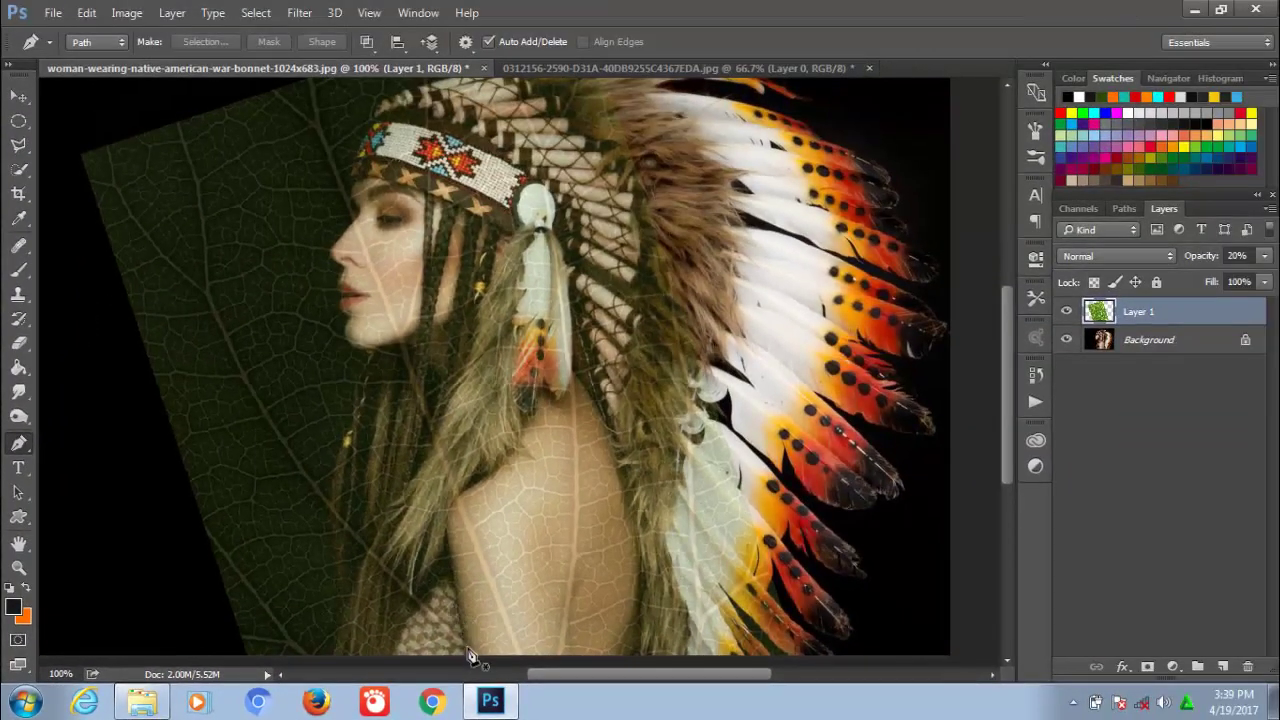
click(18, 567)
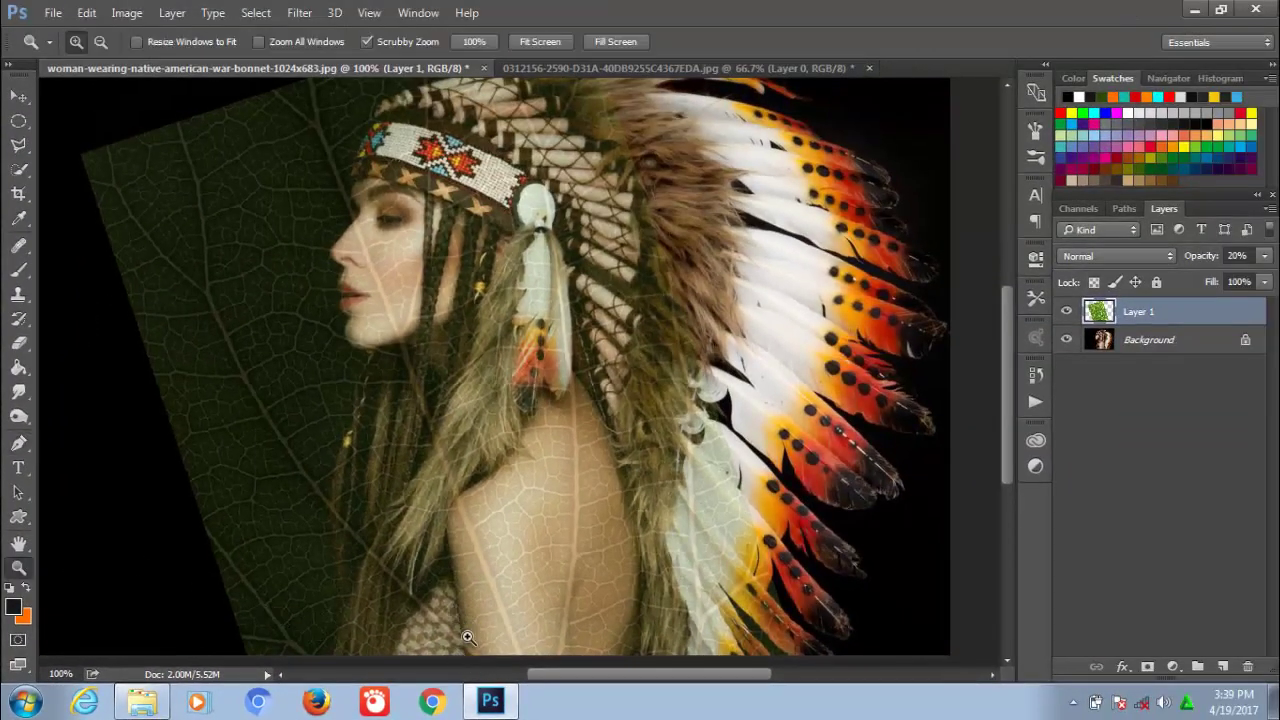
click(549, 451)
drag(531, 376, 501, 473)
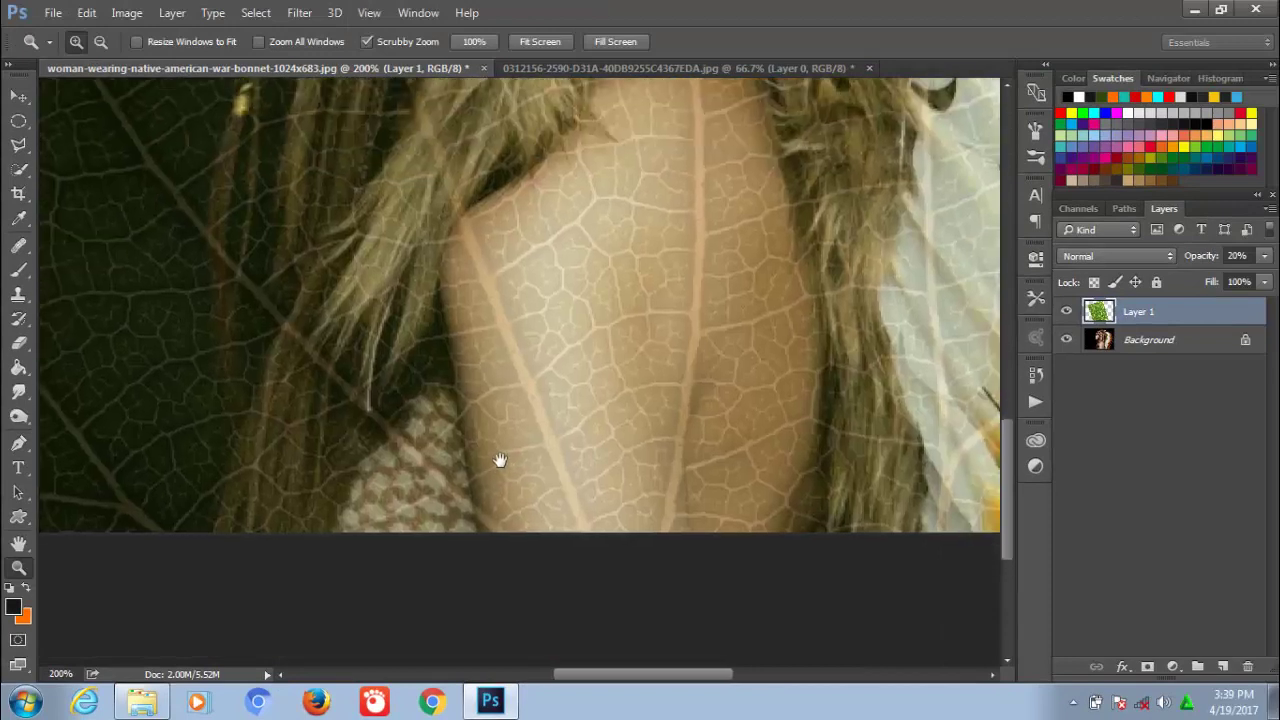
key(p)
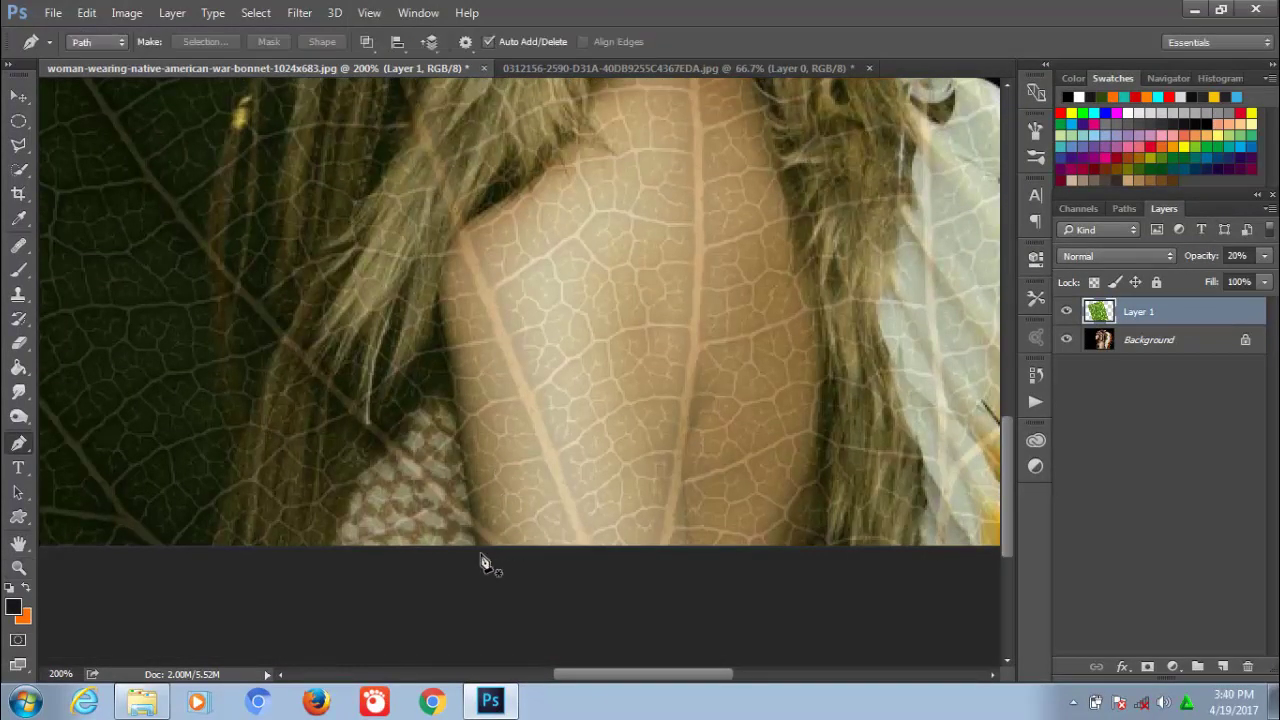
Trace a closed curved pen path around the bare shoulder and arm
click(478, 553)
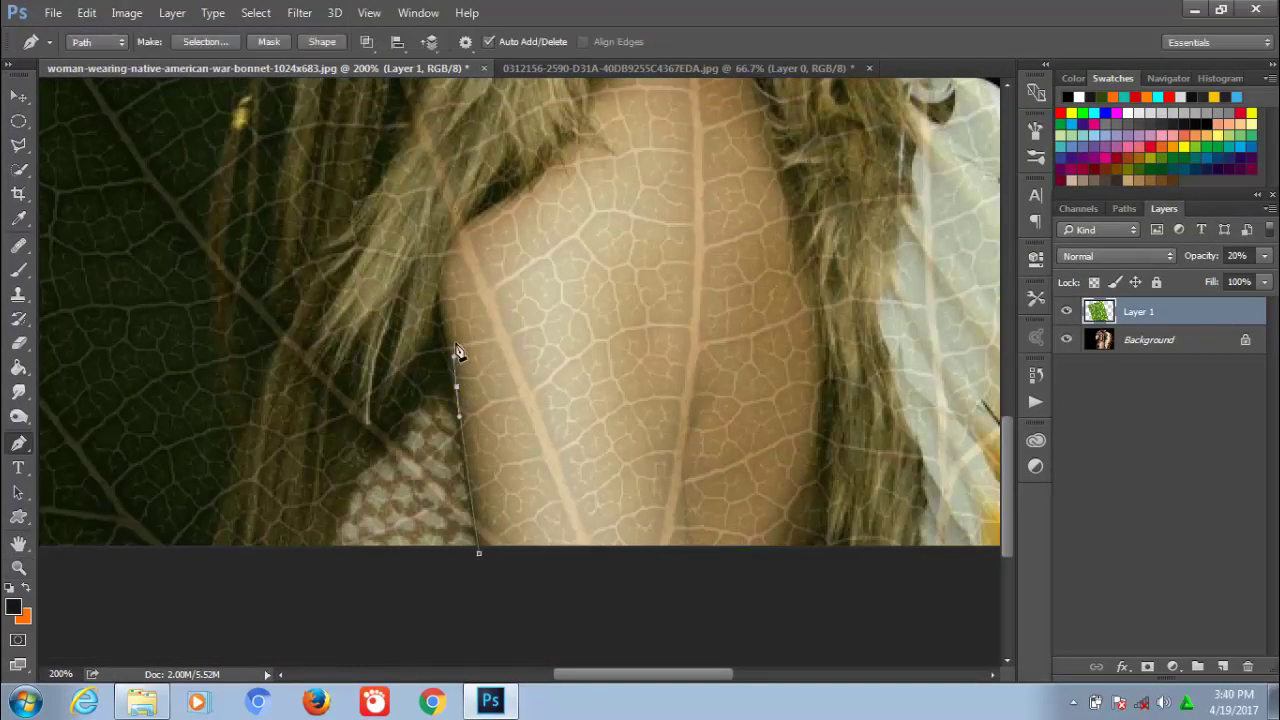
drag(449, 243, 478, 210)
drag(560, 150, 357, 430)
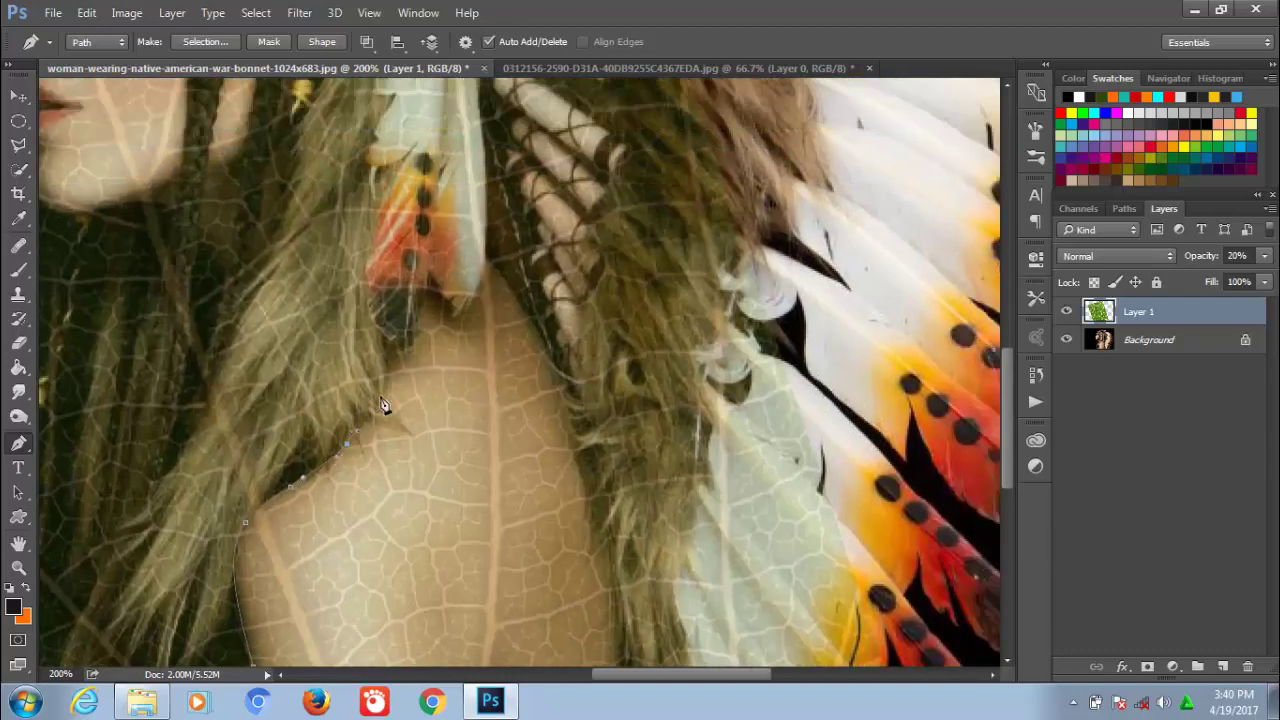
drag(389, 385, 393, 350)
drag(551, 353, 562, 380)
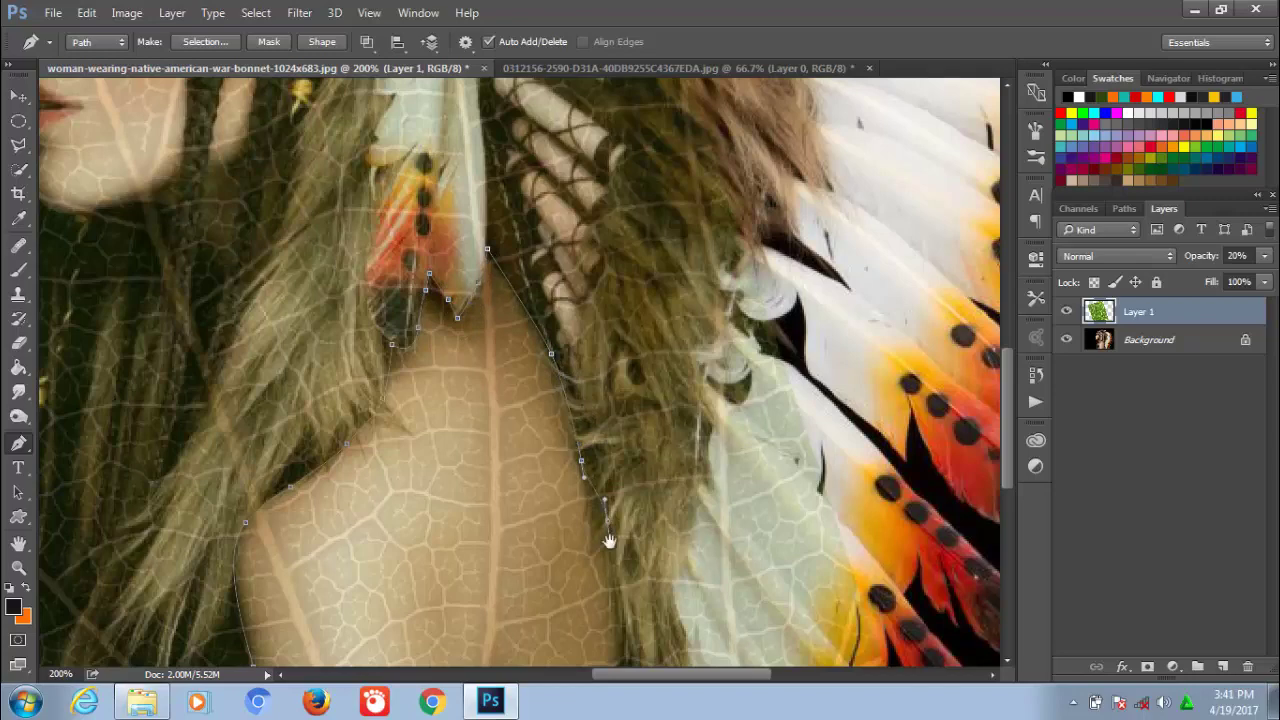
drag(609, 540, 610, 205)
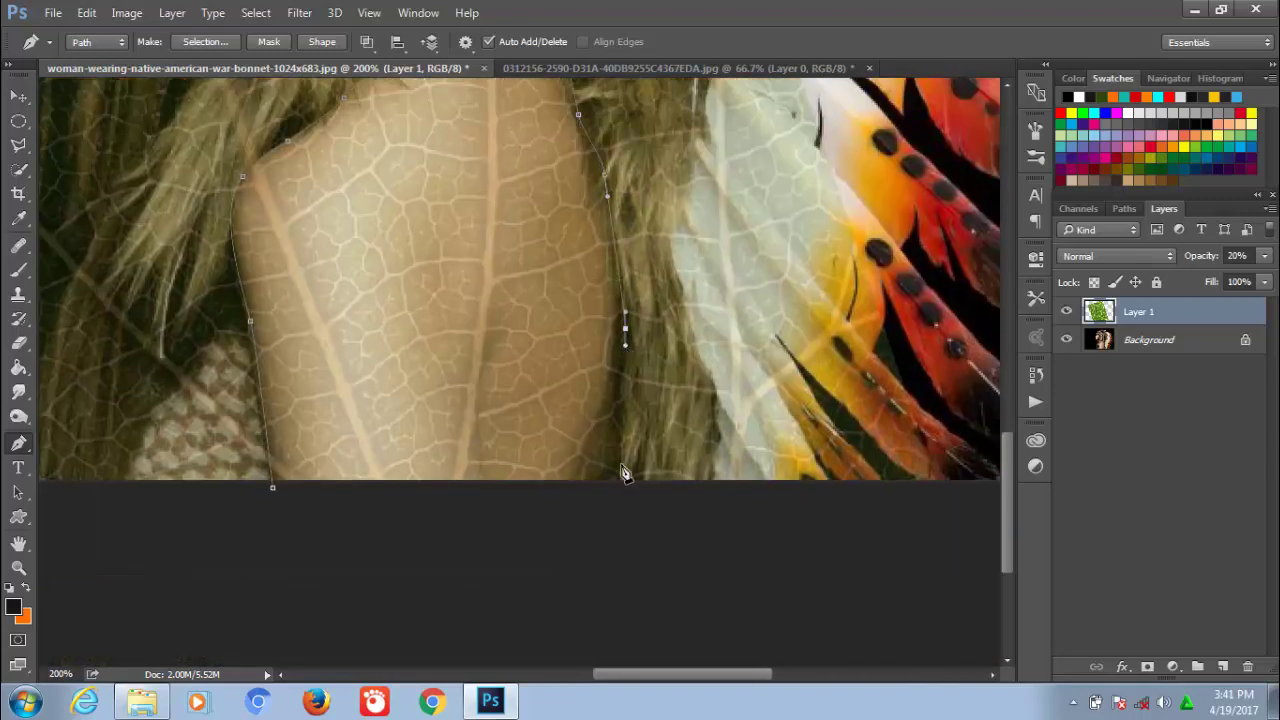
drag(621, 466, 618, 492)
click(273, 489)
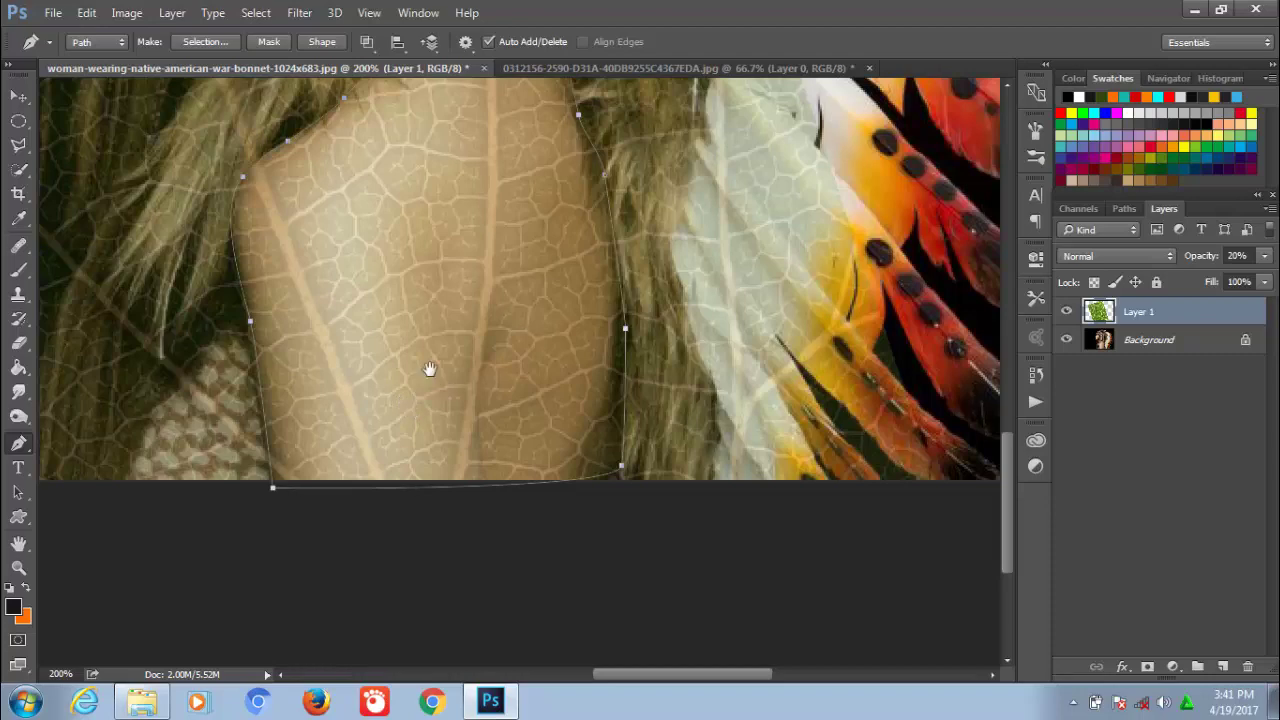
Bring up Make Selection for the shoulder path at 0-pixel feather
drag(428, 369, 450, 553)
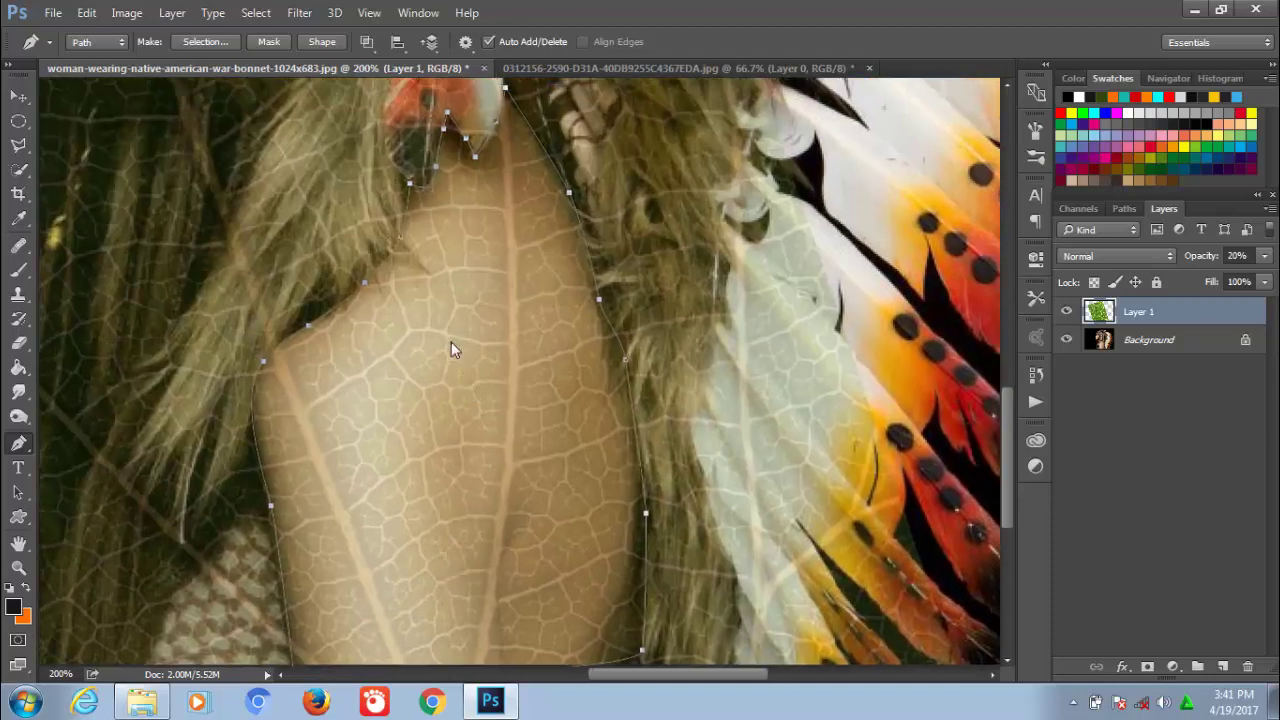
right_click(451, 341)
click(585, 435)
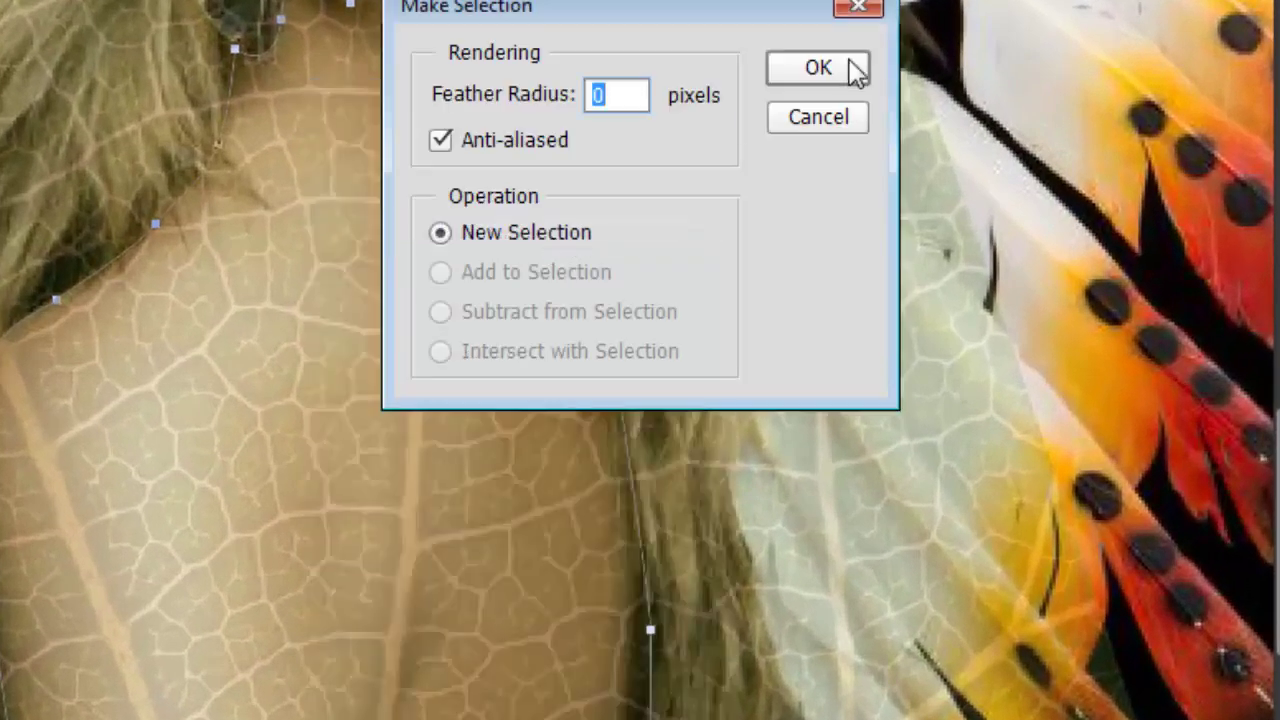
Mask the leaf layer to the shoulder selection and raise its opacity back to 100%
click(840, 70)
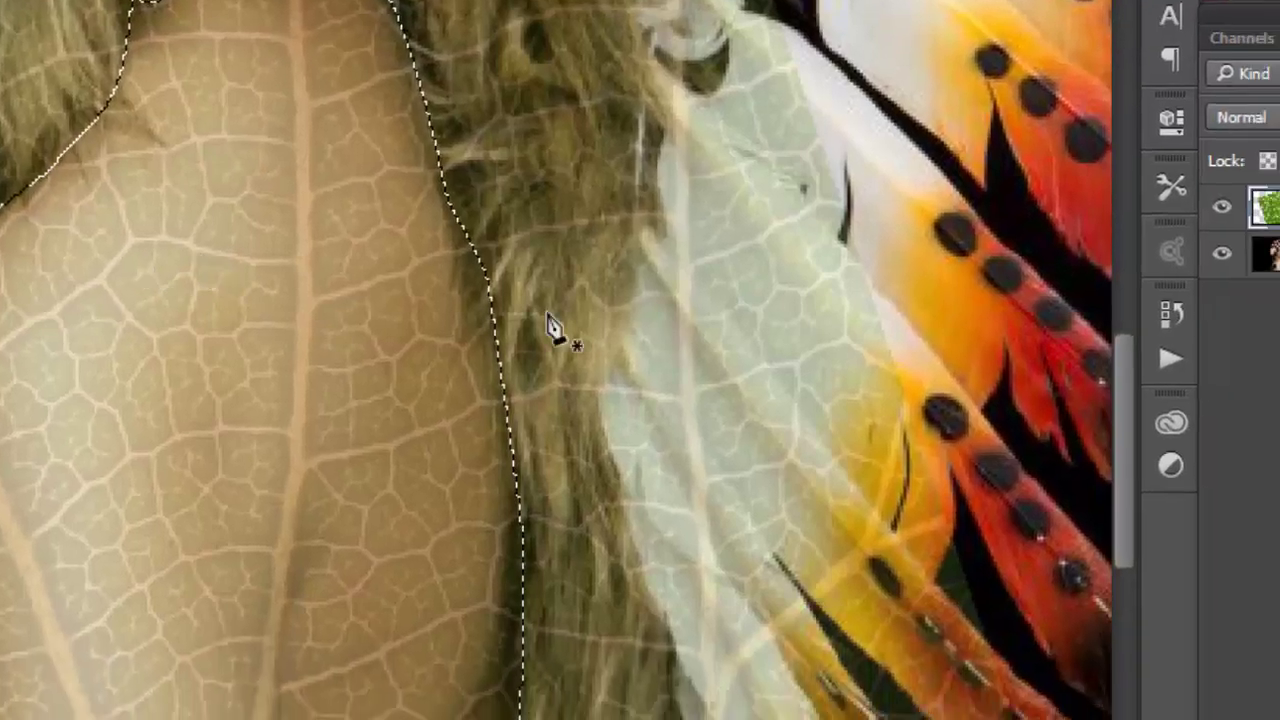
click(1080, 641)
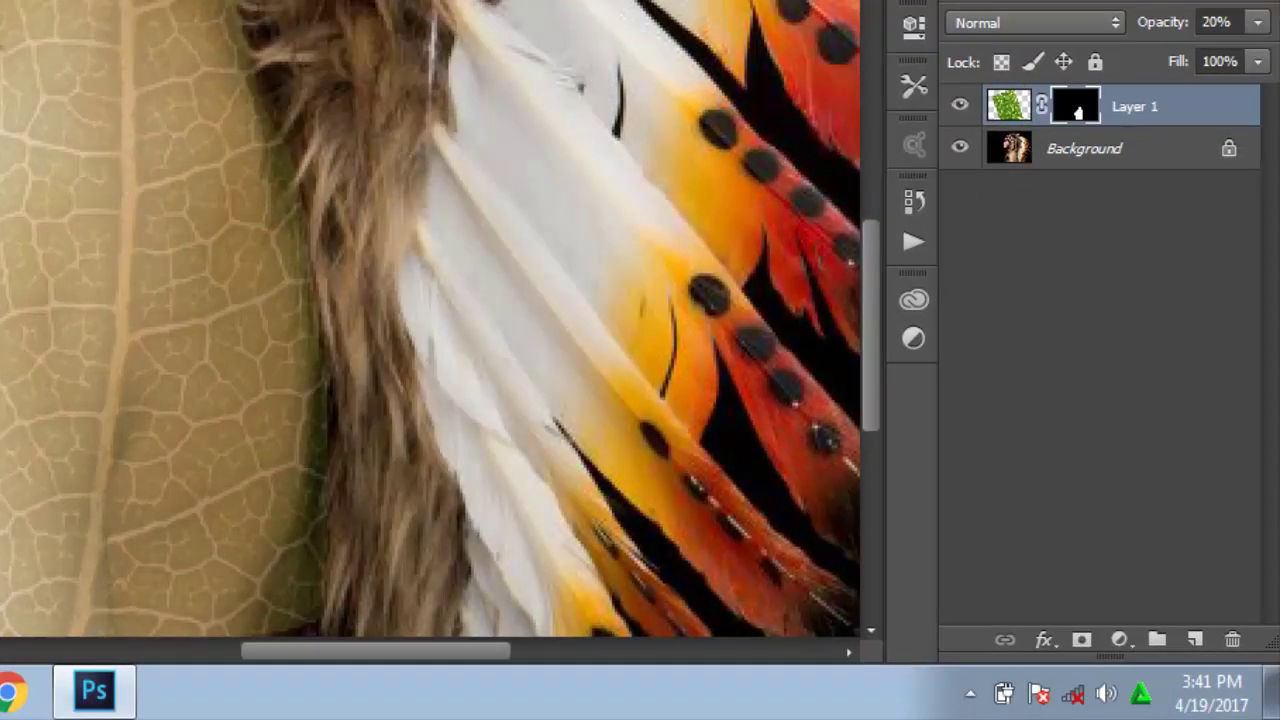
click(1256, 24)
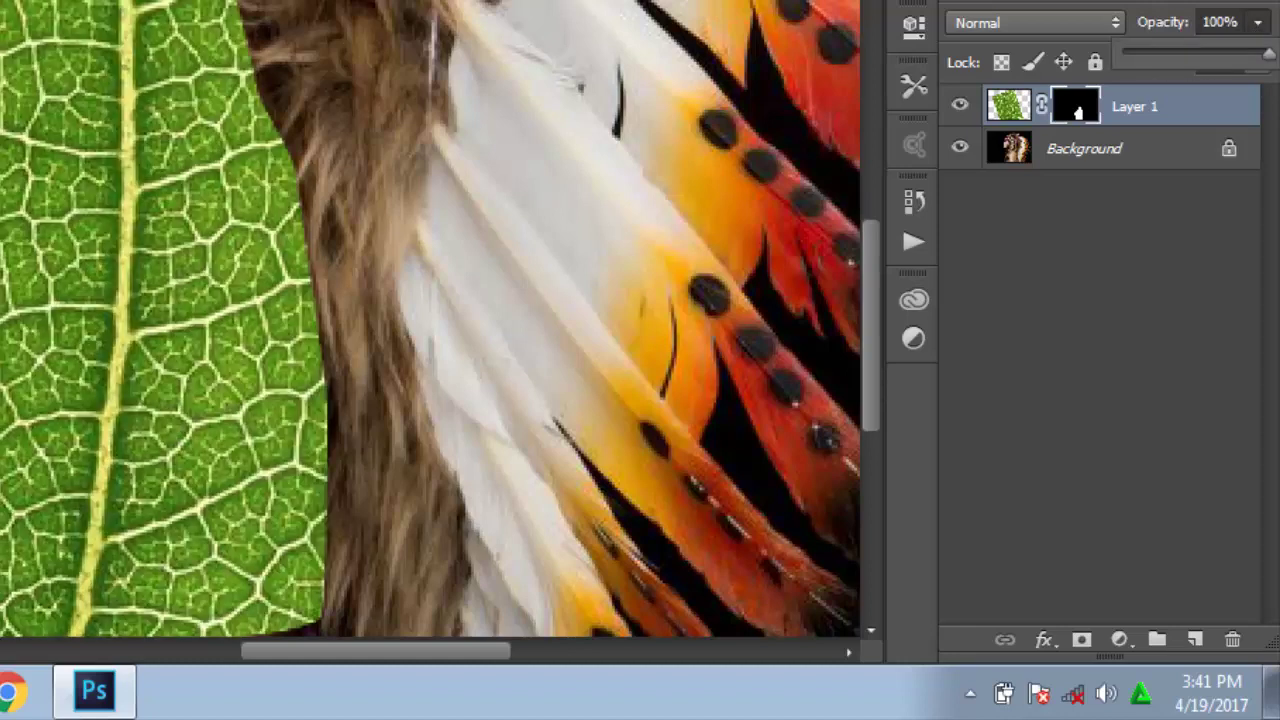
drag(1268, 52, 1120, 80)
mouse_move(1232, 65)
mouse_down()
mouse_move(1207, 65)
mouse_move(1278, 56)
mouse_up()
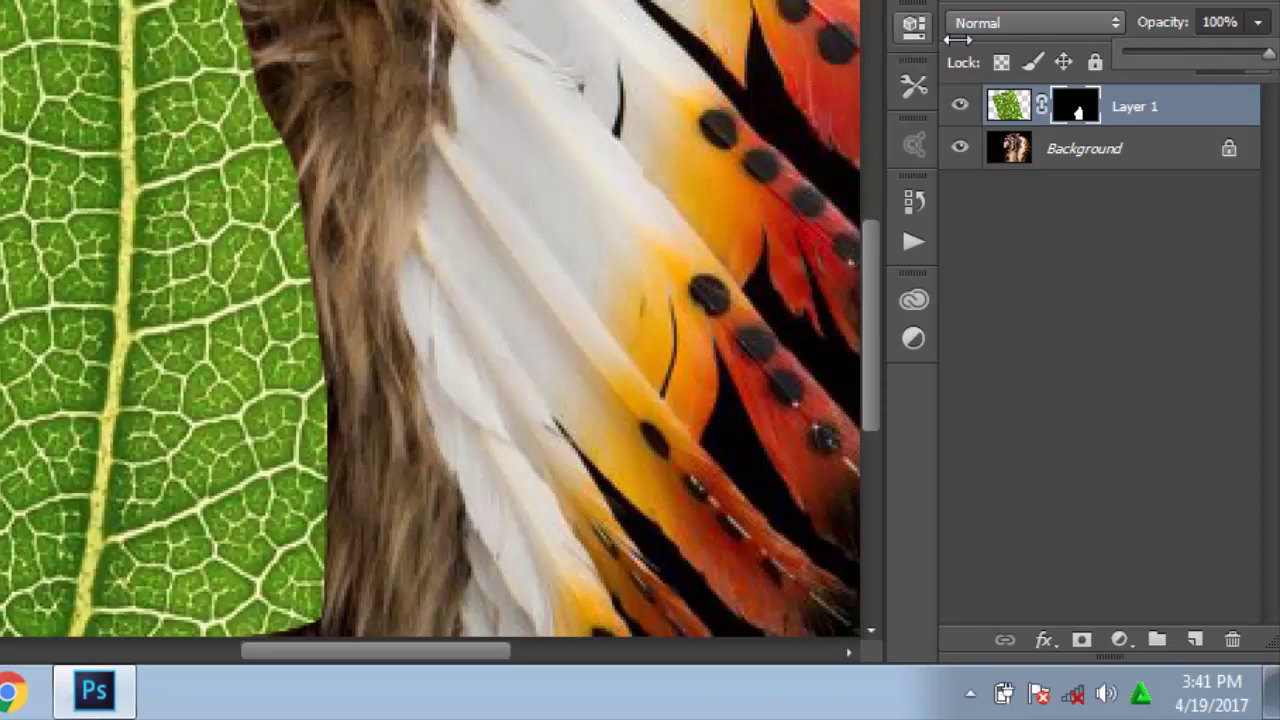
Set the masked leaf layer to Darken blending, then move the view to the face
click(1113, 22)
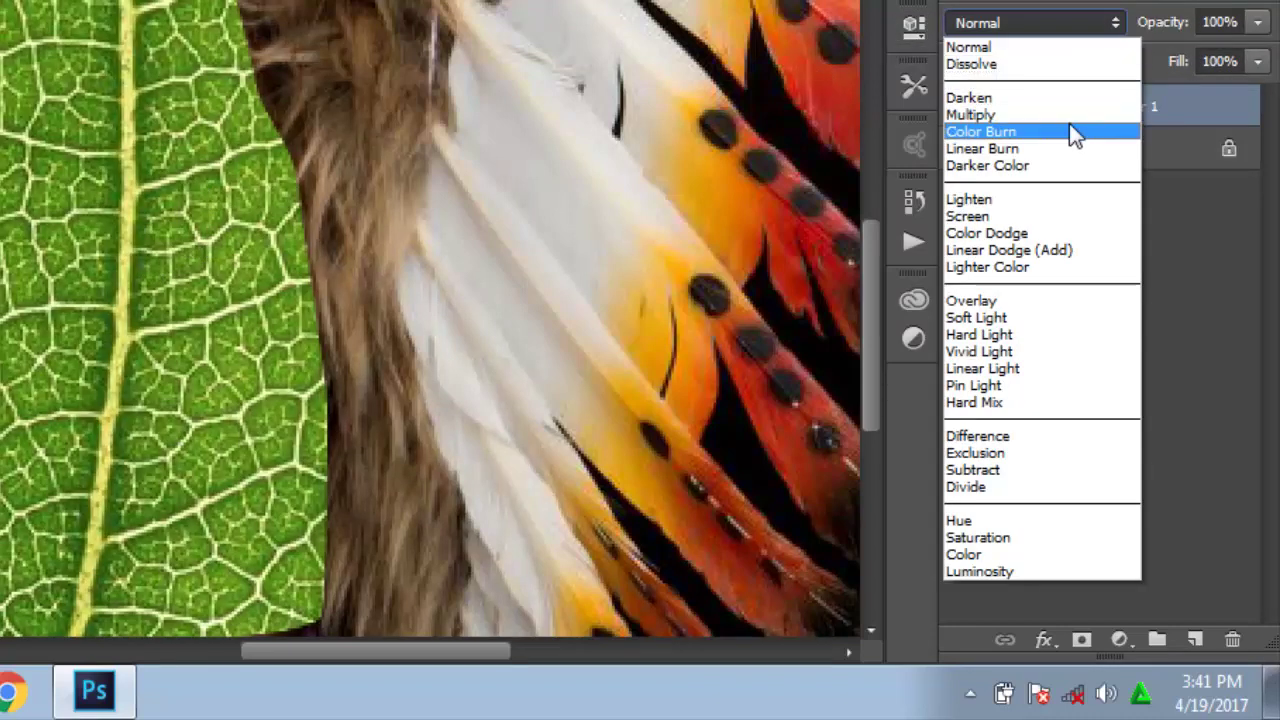
click(1034, 99)
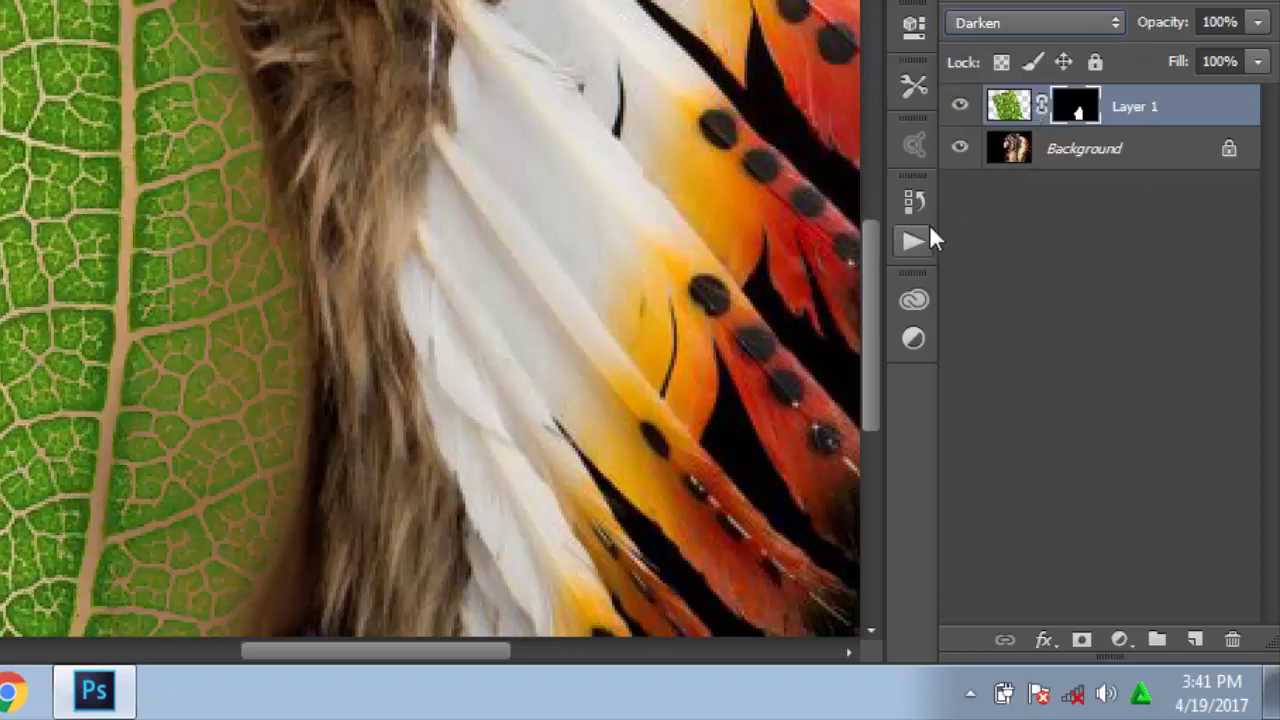
scroll(871, 279, up, 1)
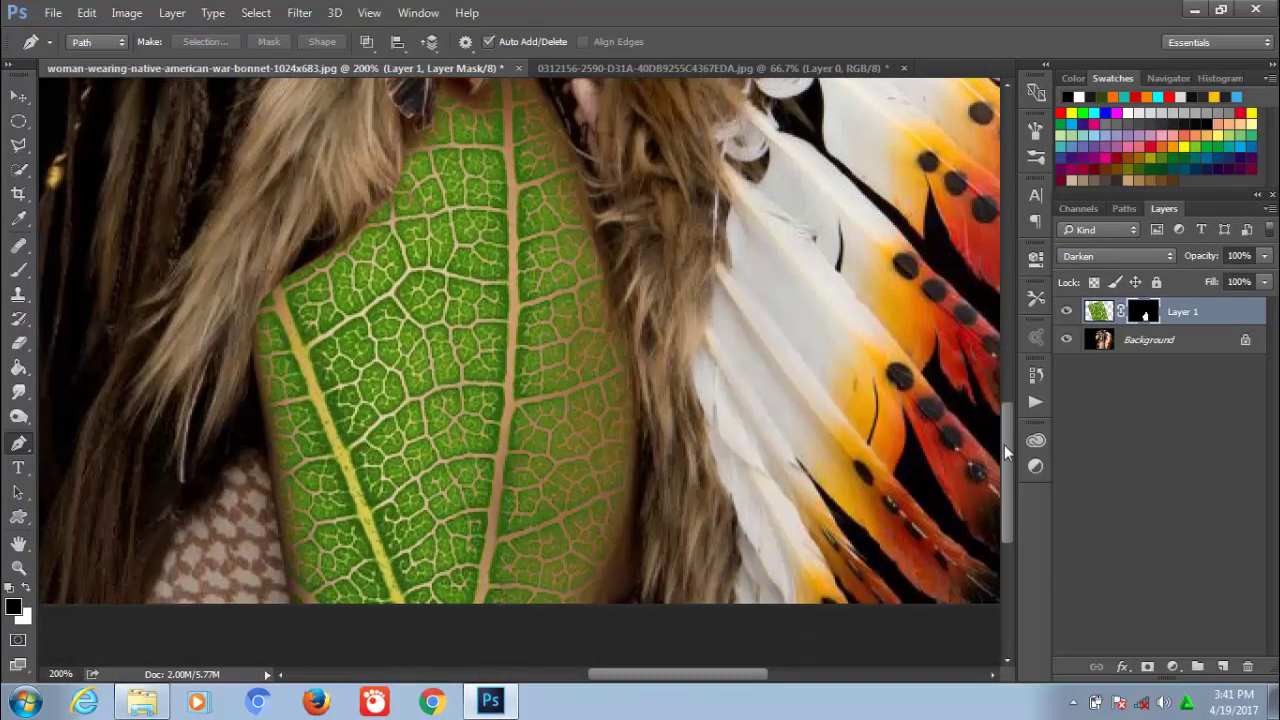
drag(1004, 444, 998, 333)
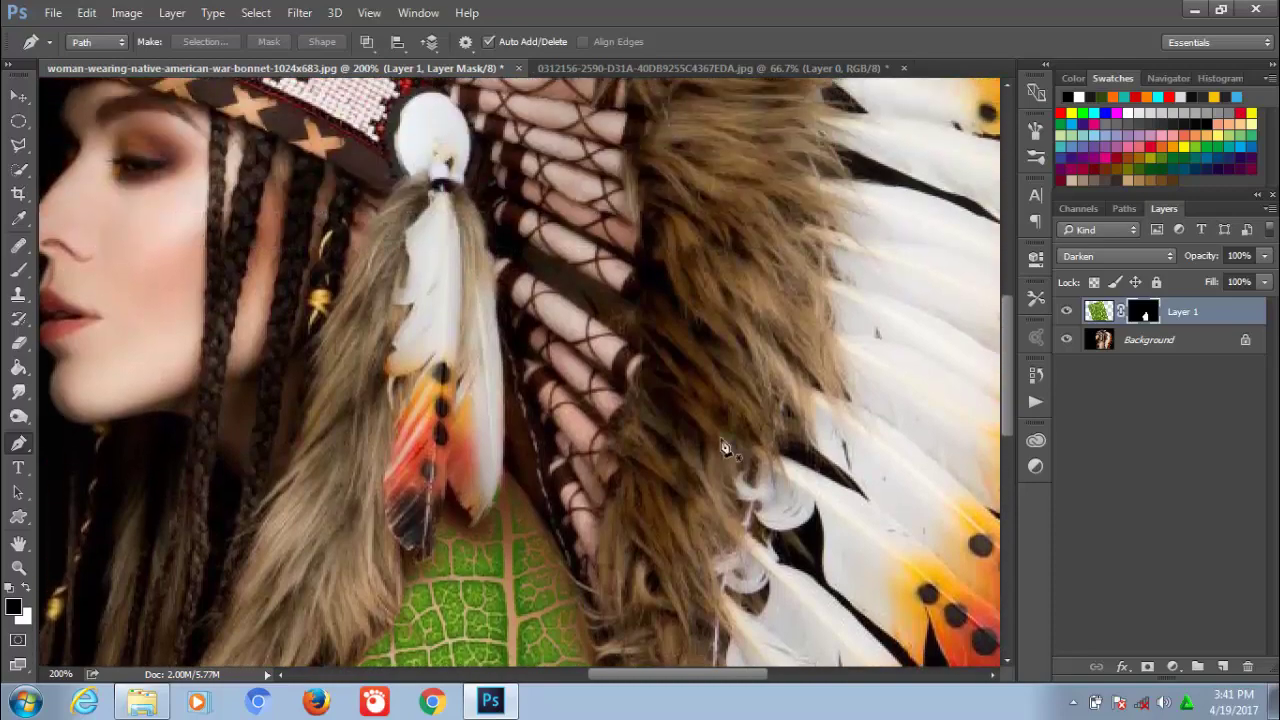
drag(720, 437, 868, 548)
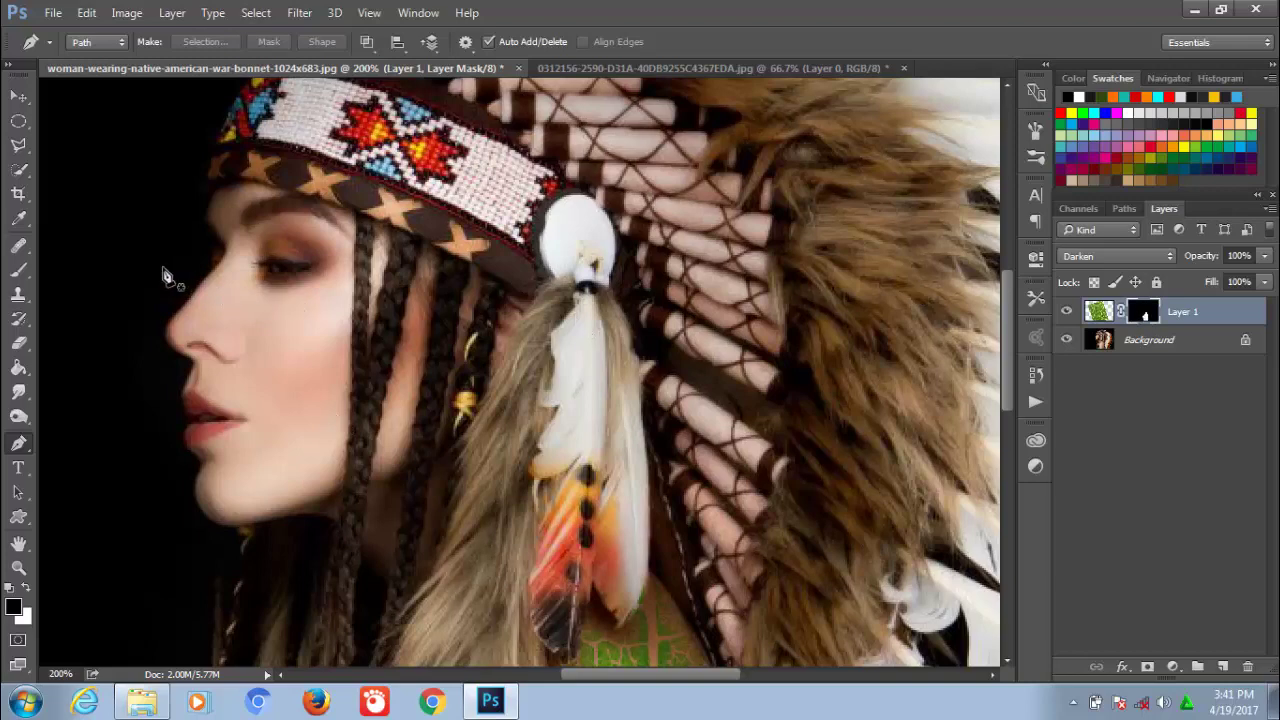
Paint white on the leaf mask over cheek, jaw and temple, leaving the eye and eyebrow as skin
click(25, 271)
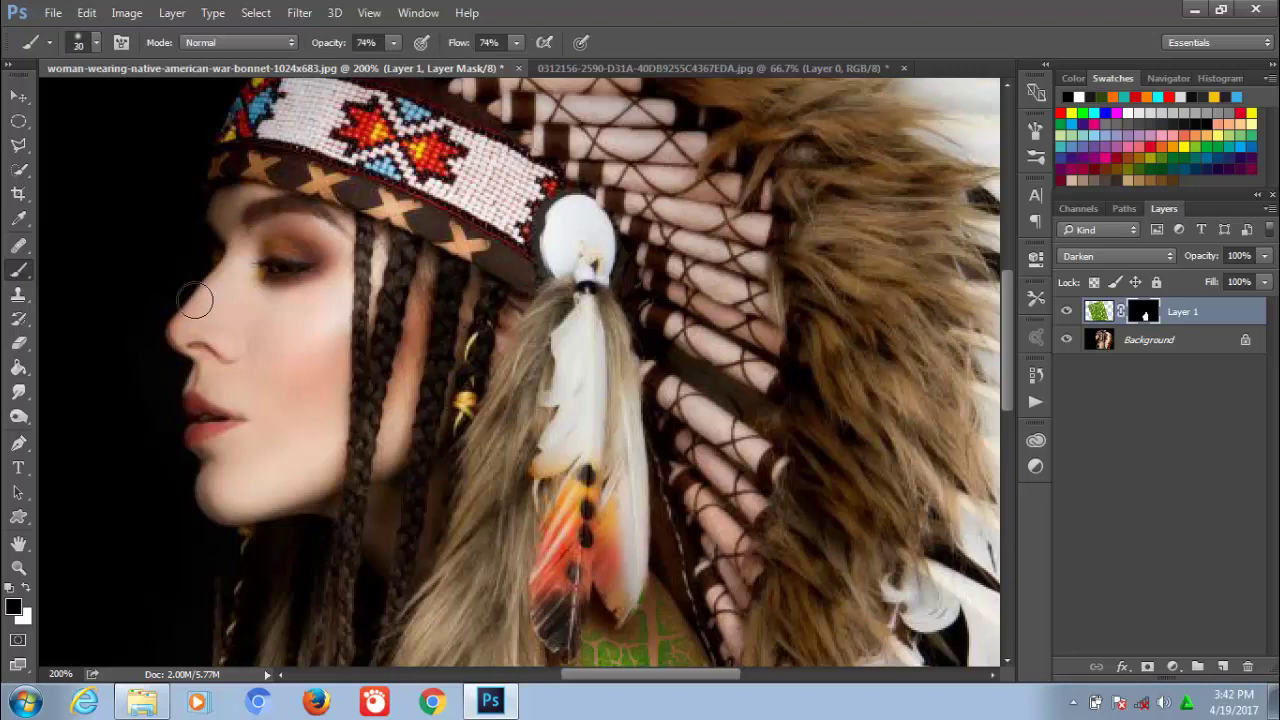
key(bracketright)
key(bracketright)
key(bracketright)
key(bracketleft)
key(bracketleft)
key(bracketleft)
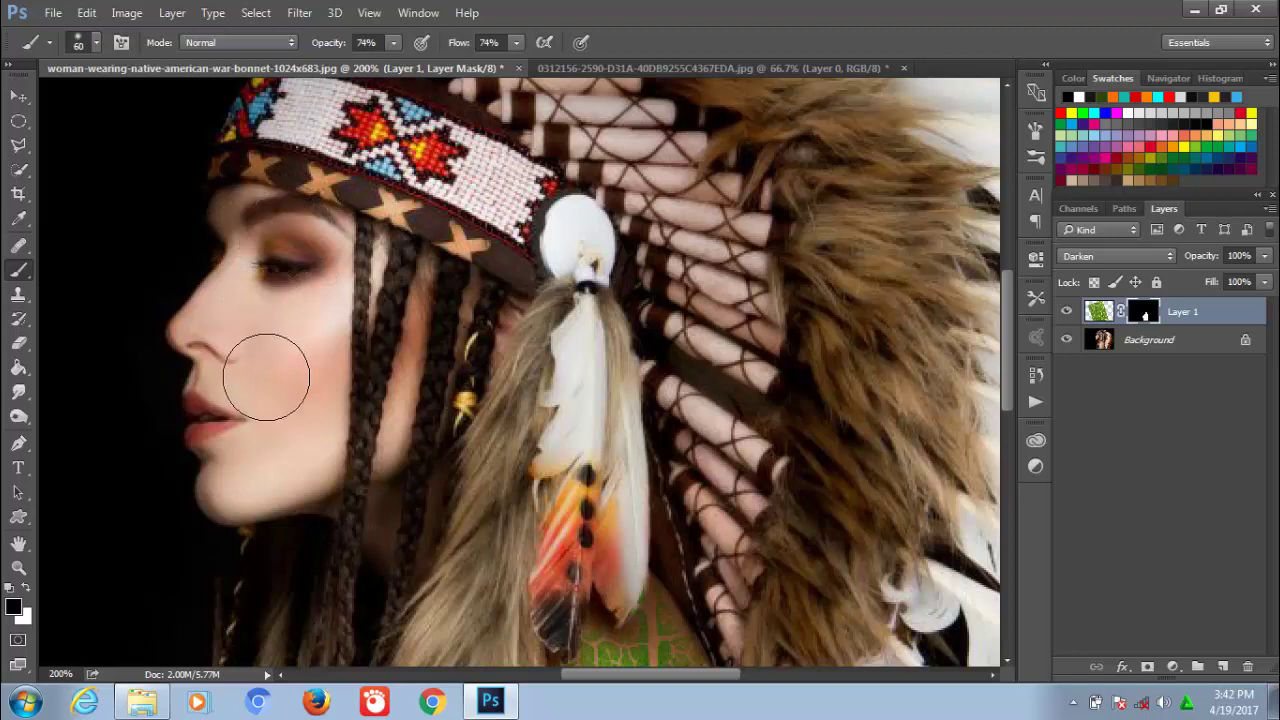
click(30, 588)
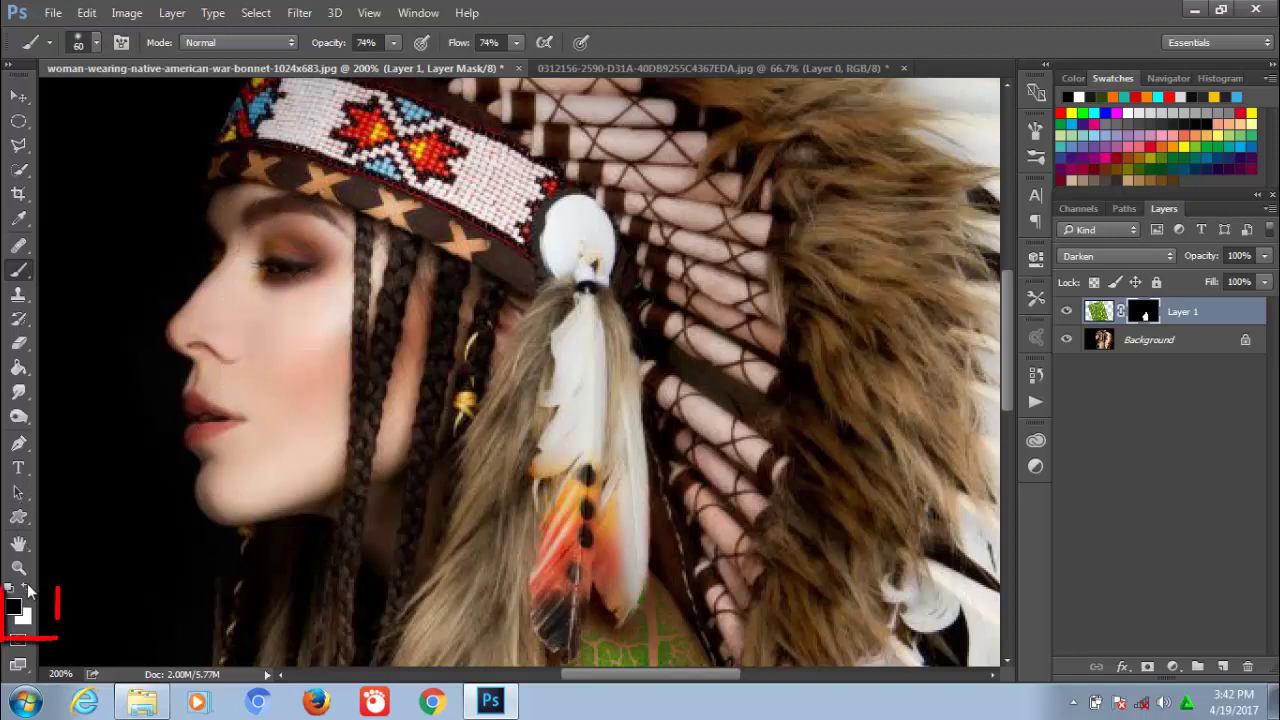
mouse_move(289, 323)
mouse_down()
mouse_move(268, 405)
mouse_move(243, 343)
mouse_move(257, 286)
mouse_move(286, 251)
mouse_move(310, 260)
mouse_move(290, 433)
mouse_move(251, 480)
mouse_move(285, 455)
mouse_move(235, 485)
mouse_move(280, 475)
mouse_move(228, 395)
mouse_move(235, 440)
mouse_move(260, 470)
mouse_move(250, 490)
mouse_move(295, 460)
mouse_move(305, 305)
mouse_move(290, 205)
mouse_move(270, 230)
mouse_move(250, 210)
mouse_move(257, 226)
mouse_move(220, 315)
mouse_move(198, 335)
mouse_move(205, 355)
mouse_move(213, 328)
mouse_move(280, 320)
mouse_move(305, 390)
mouse_move(290, 500)
mouse_move(245, 483)
mouse_up()
mouse_move(280, 240)
mouse_down()
mouse_move(277, 206)
mouse_move(255, 215)
mouse_up()
key(bracketleft)
key(bracketleft)
Zoom in to 500% on the braids and switch to a very small brush
key(z)
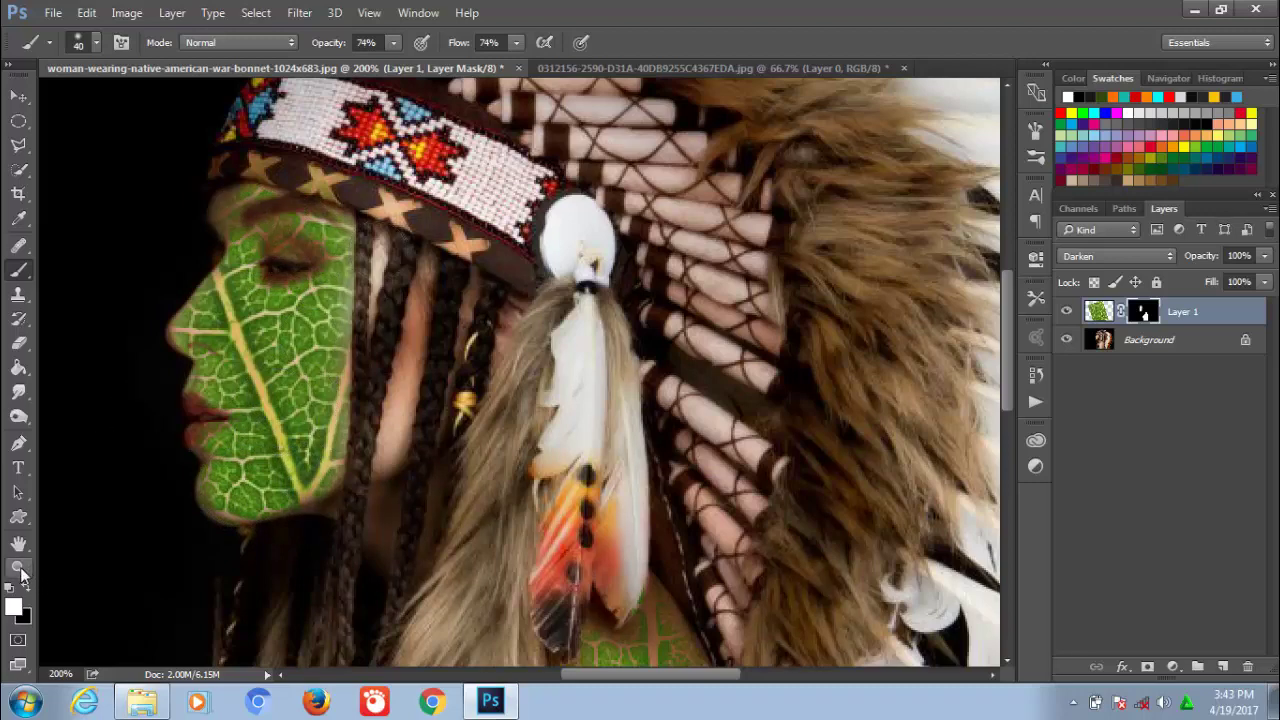
click(375, 270)
click(330, 236)
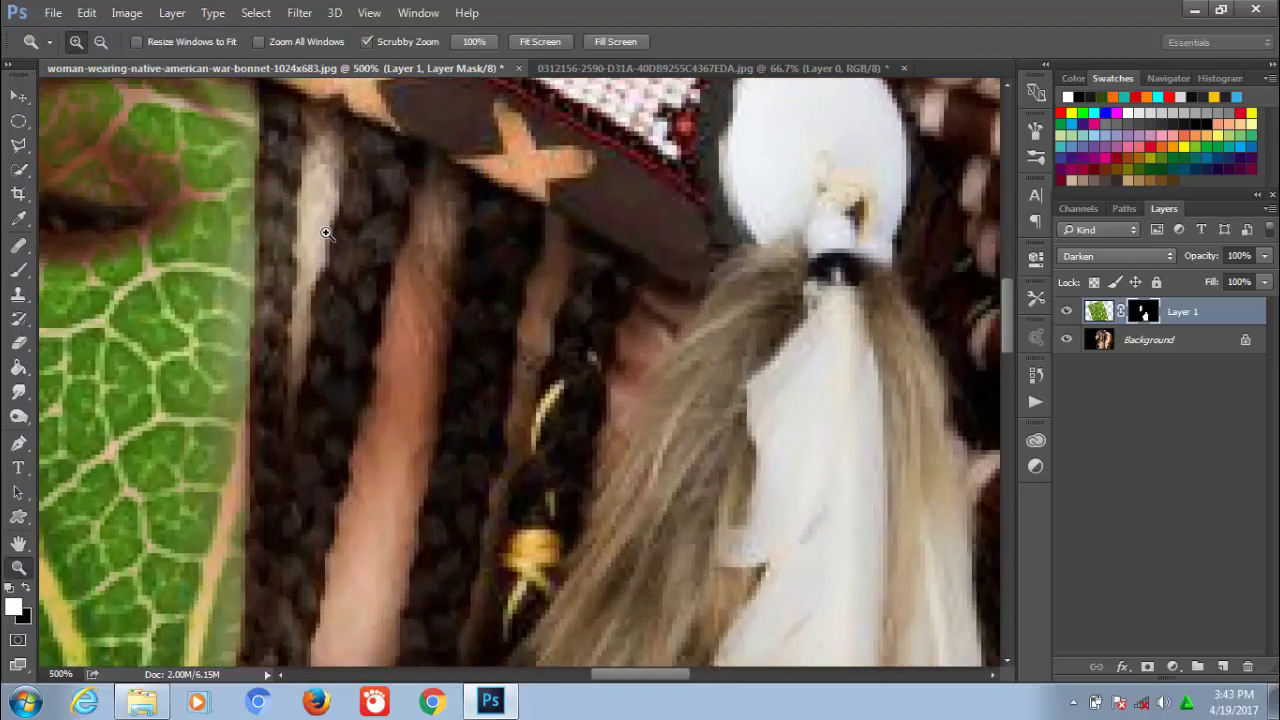
key(b)
key(bracketleft)
key(bracketleft)
key(bracketleft)
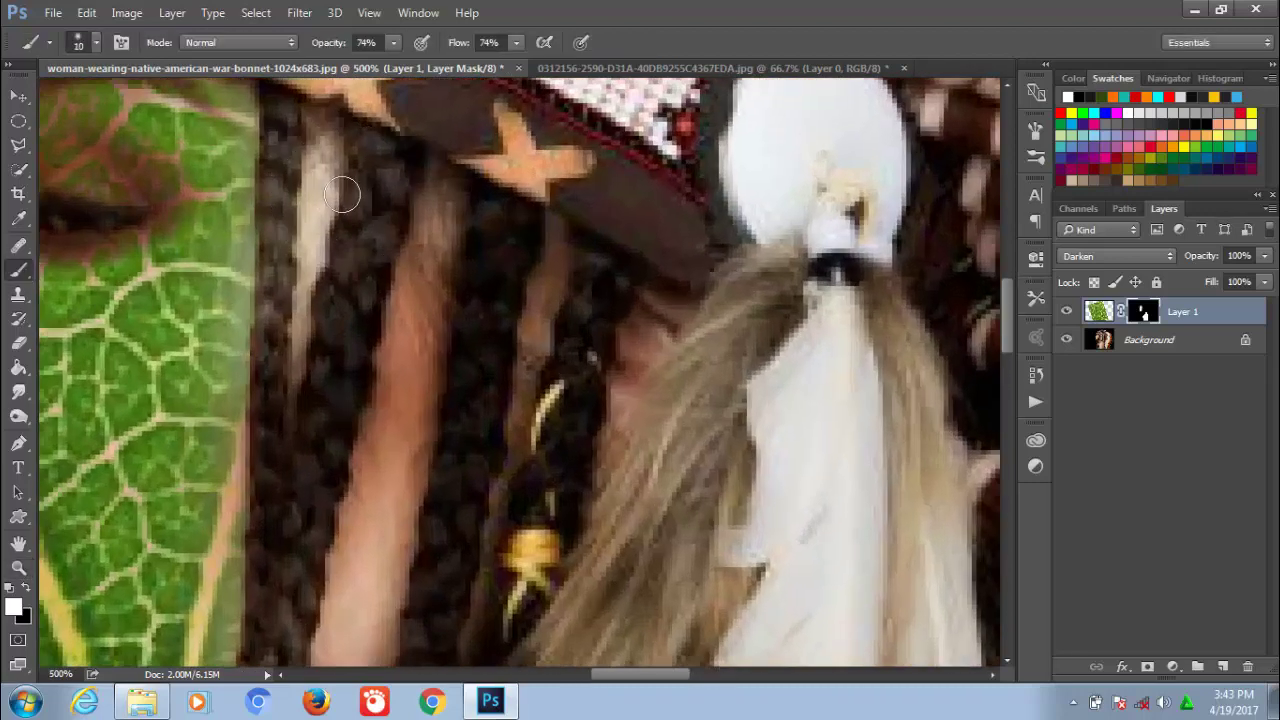
key(bracketleft)
Paint leaf texture into the skin strips between the braids, then fit the image on screen
drag(320, 147, 298, 352)
key(bracketleft)
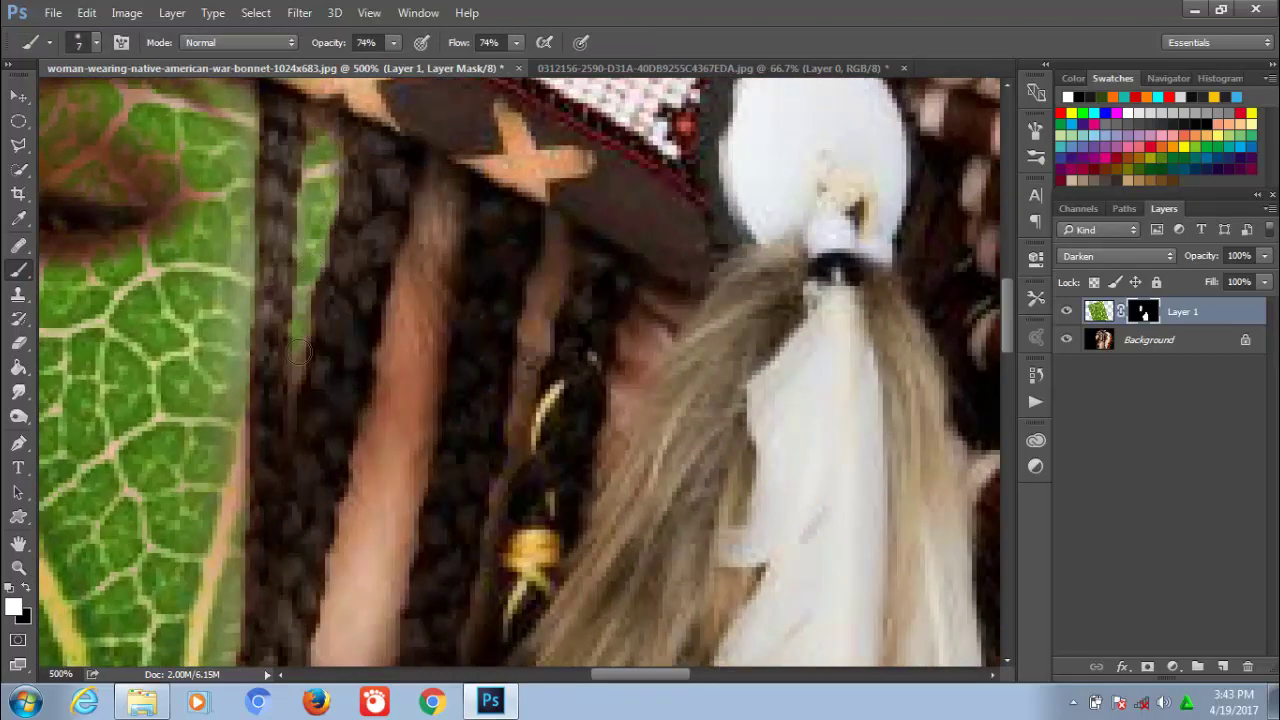
mouse_move(430, 260)
mouse_down()
mouse_move(437, 227)
mouse_move(403, 337)
mouse_move(403, 443)
mouse_move(376, 568)
mouse_up()
drag(388, 503, 371, 591)
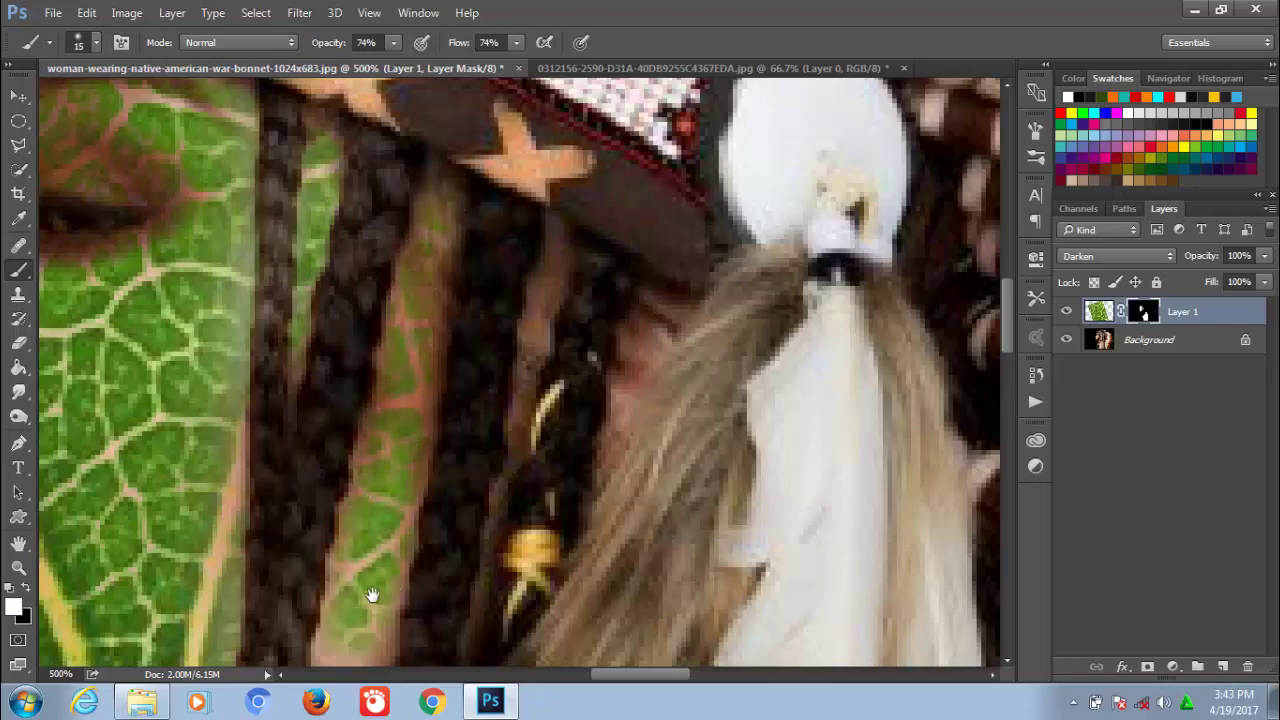
scroll(371, 591, down, 5)
drag(410, 380, 398, 428)
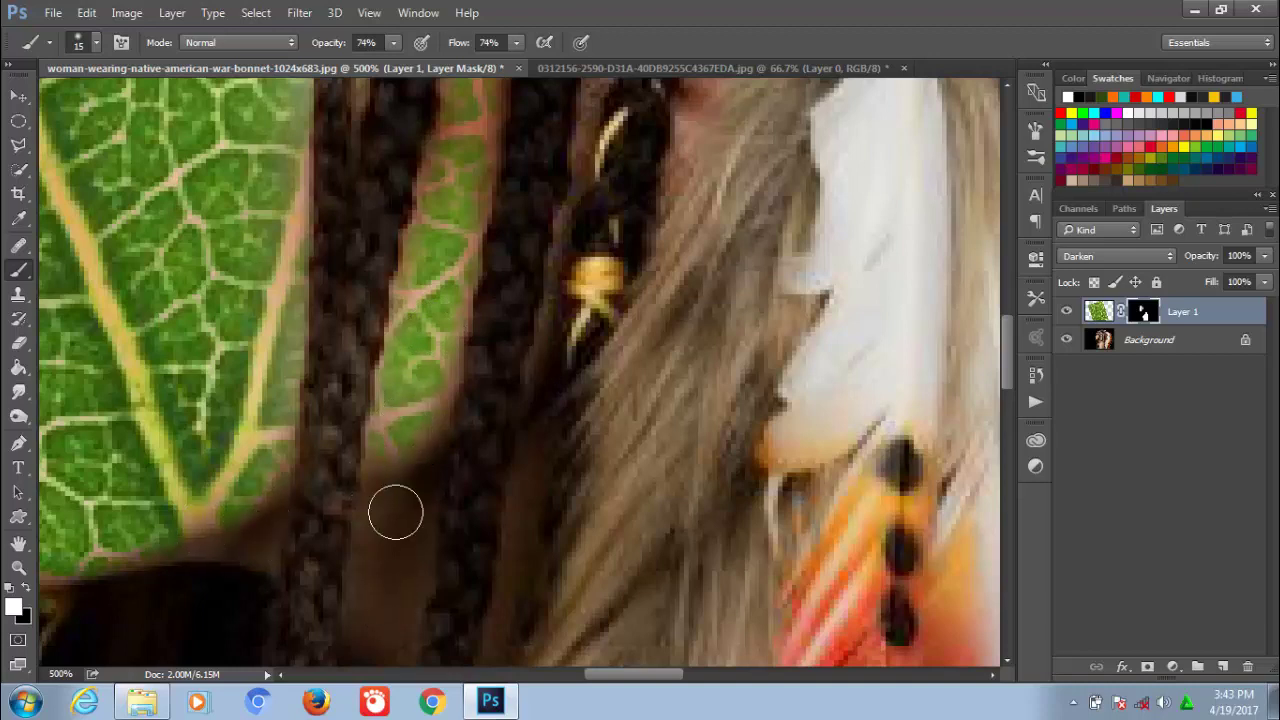
key(bracketright)
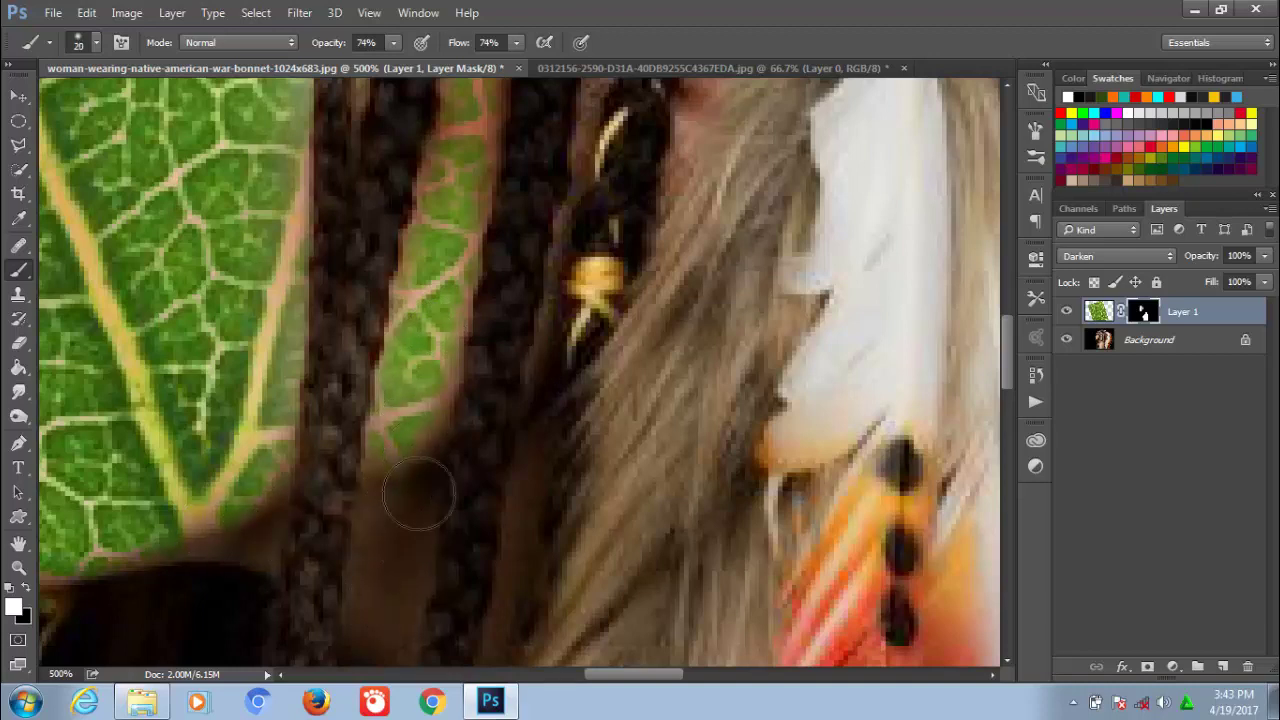
key(bracketleft)
key(bracketleft)
key(bracketleft)
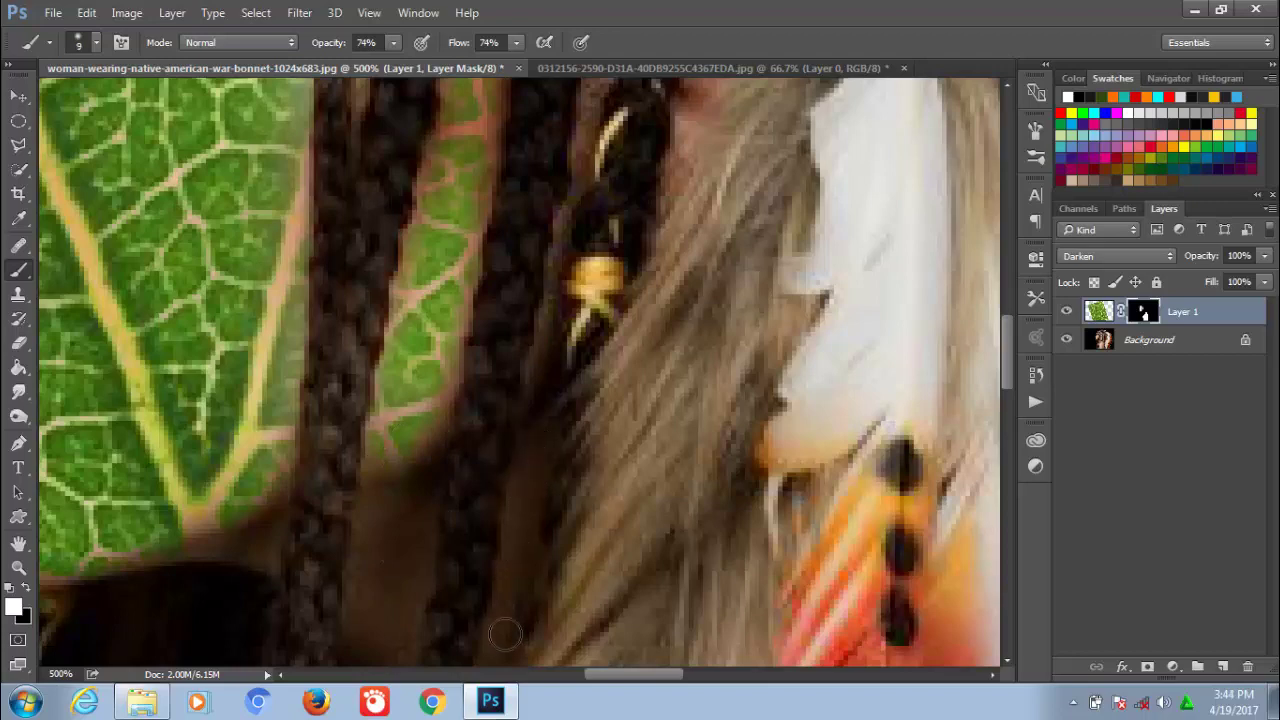
key(ctrl+0)
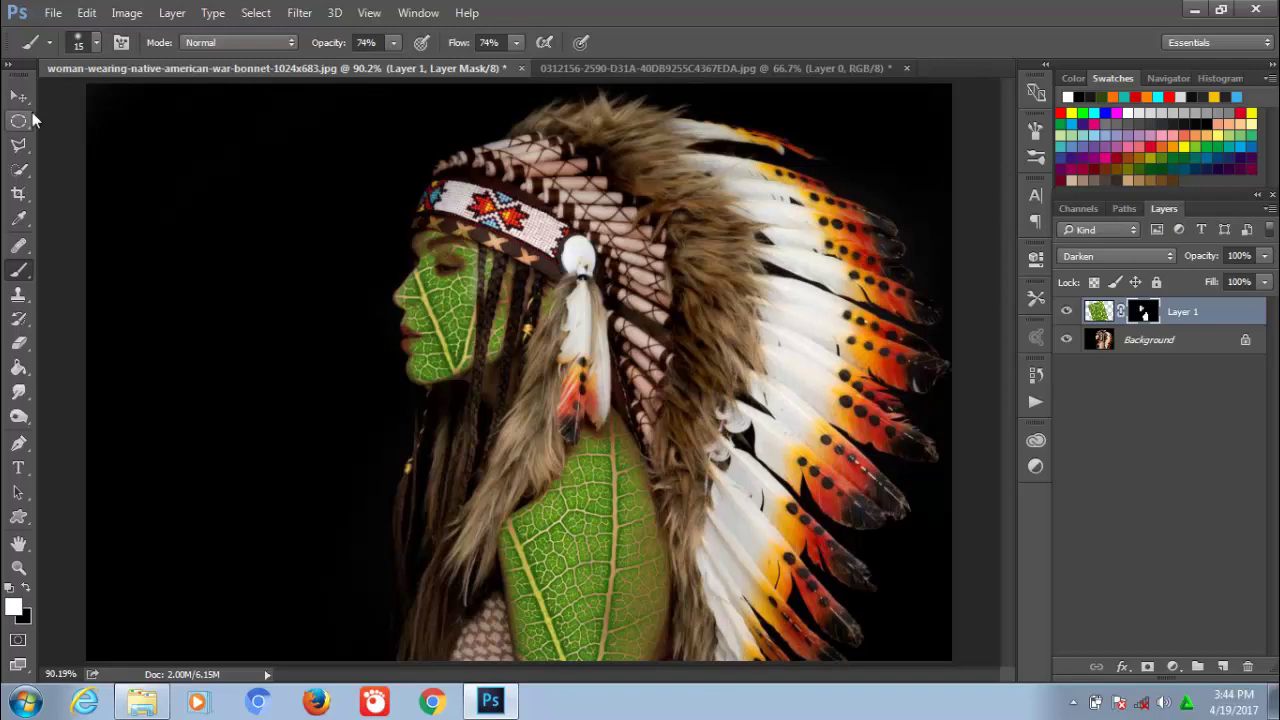
Duplicate the leaf layer and set the copy to Multiply blending
click(18, 95)
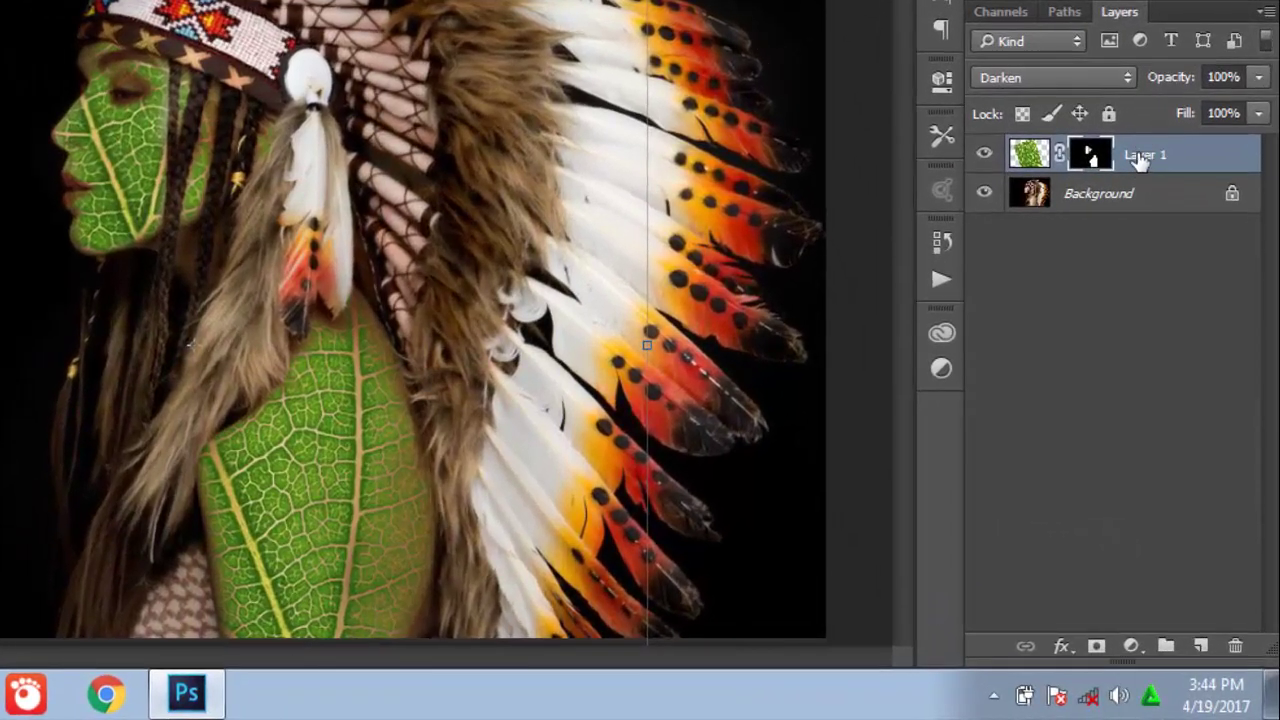
key(ctrl+j)
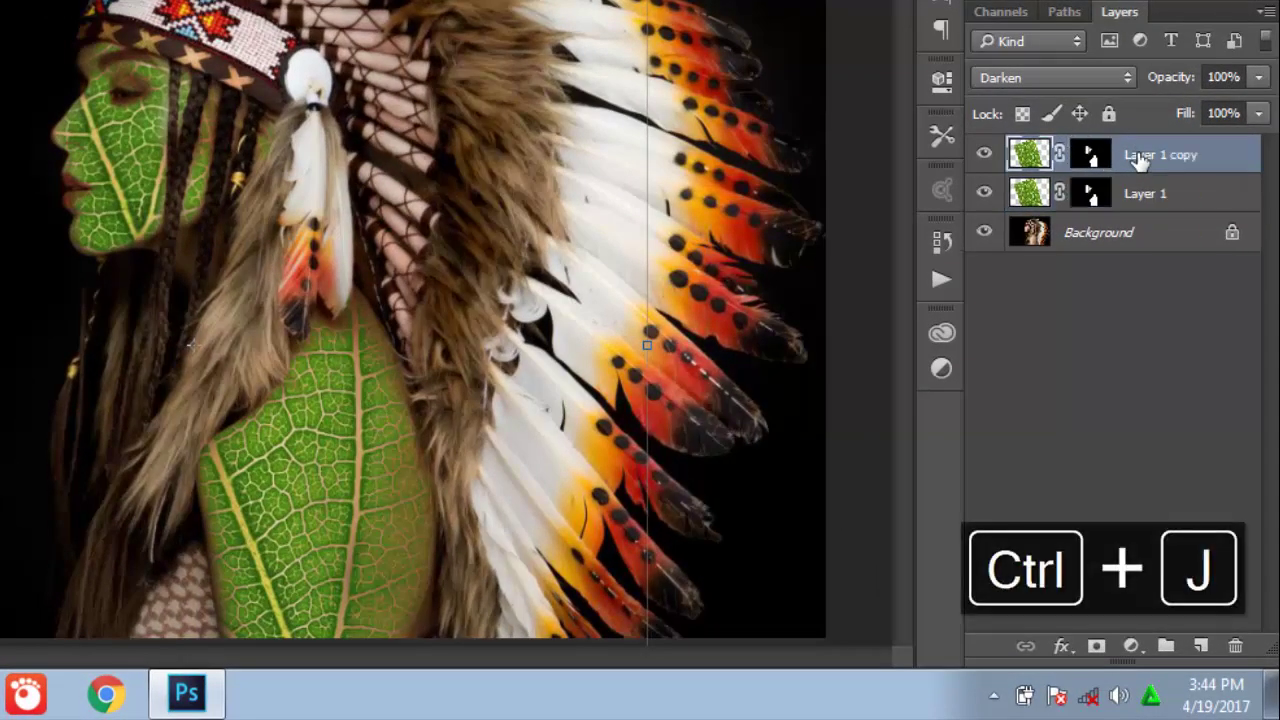
click(1126, 80)
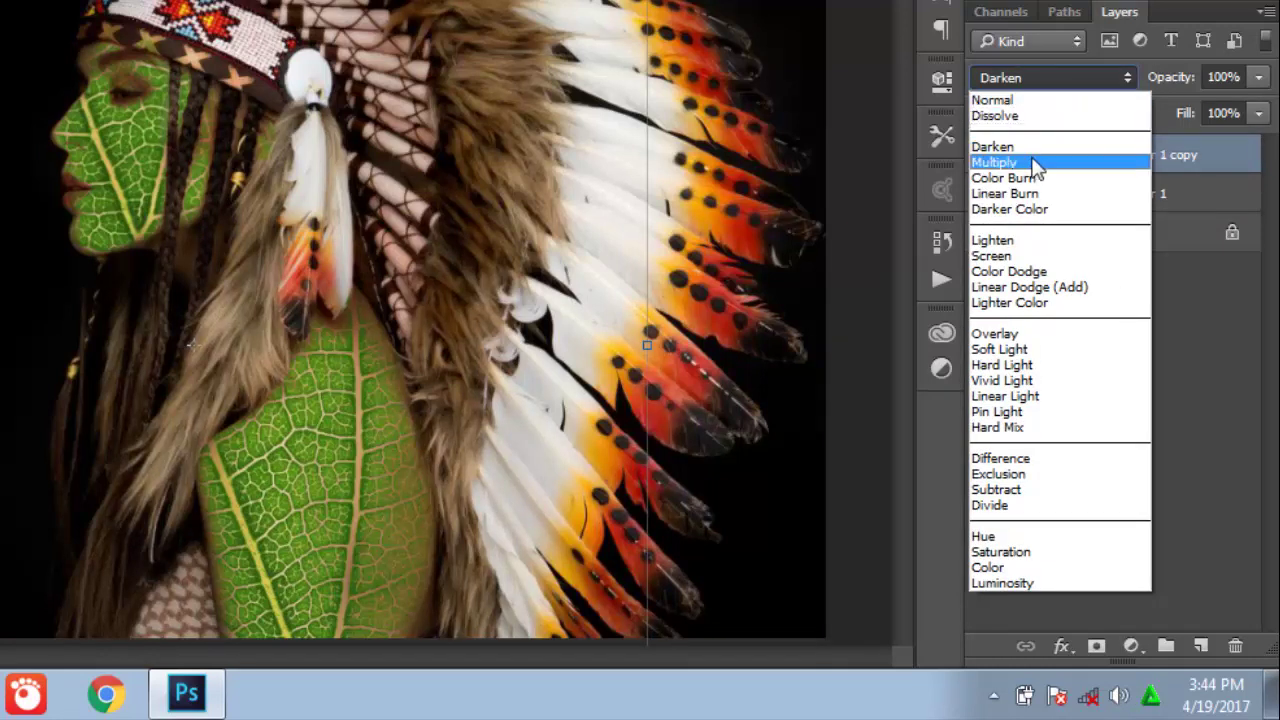
click(1025, 163)
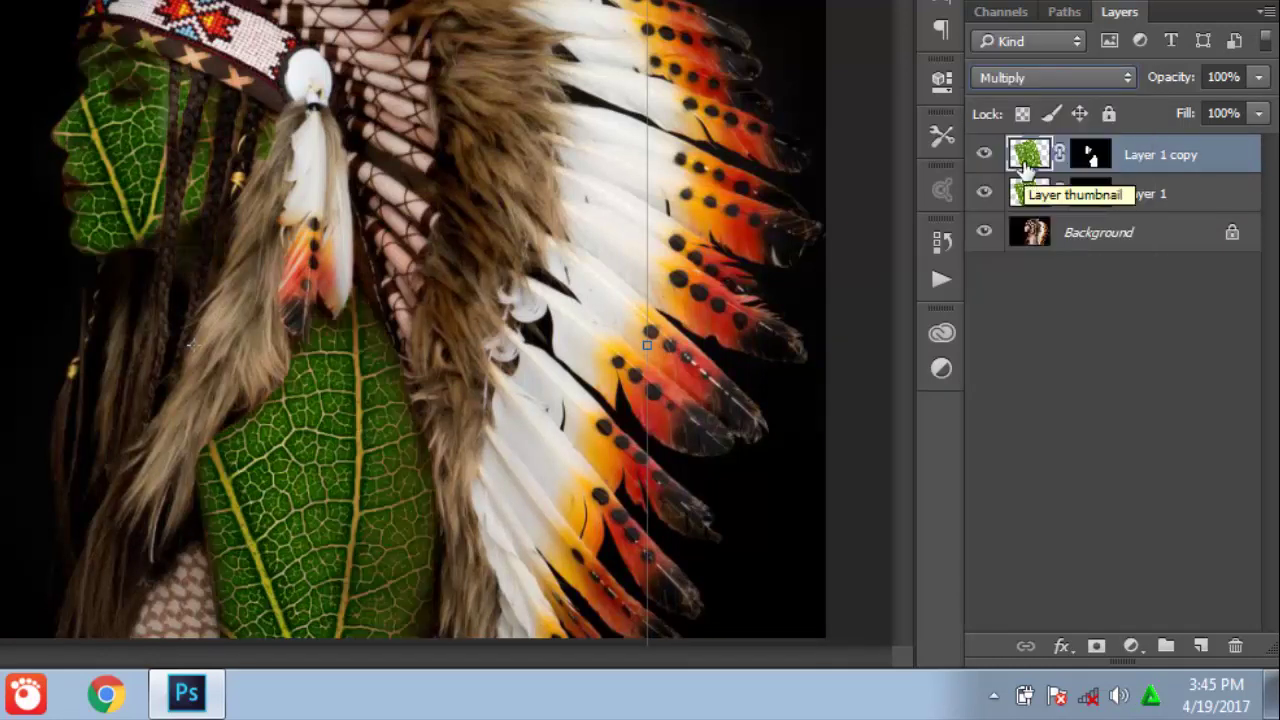
Add a second leaf copy in Soft Light, then select all three leaf layers
key(ctrl+j)
key(ctrl+j)
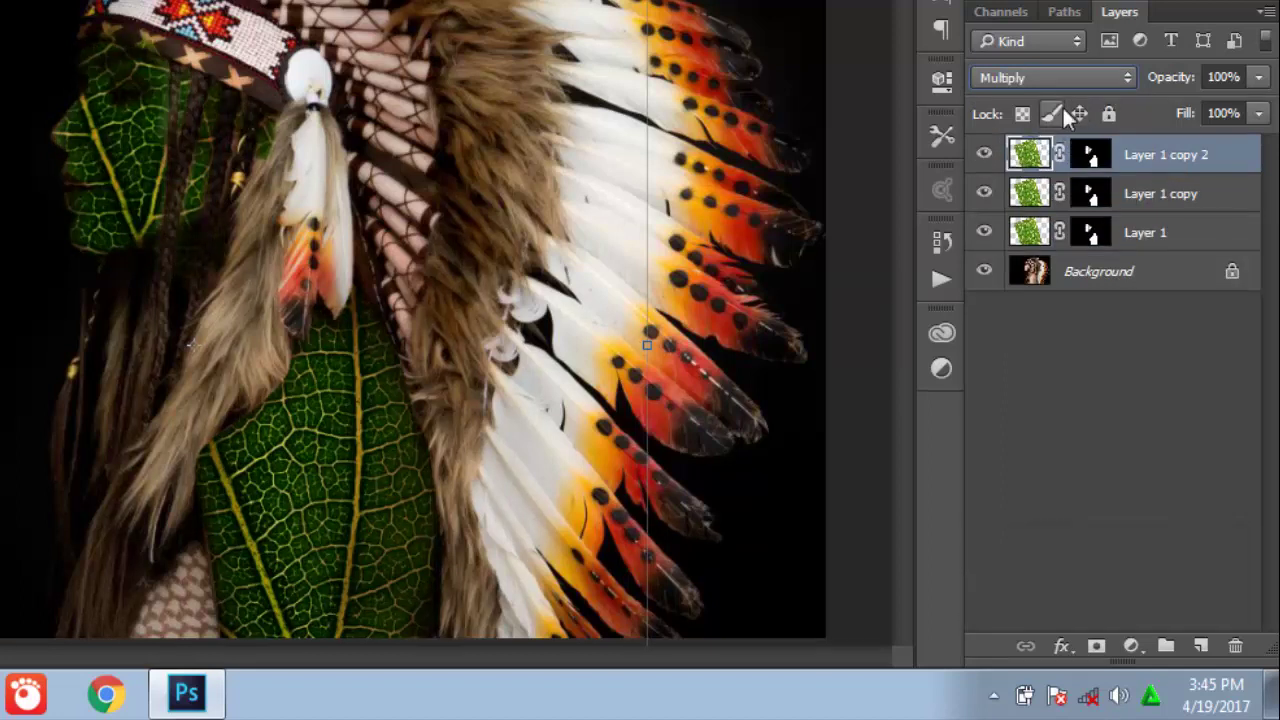
click(1115, 75)
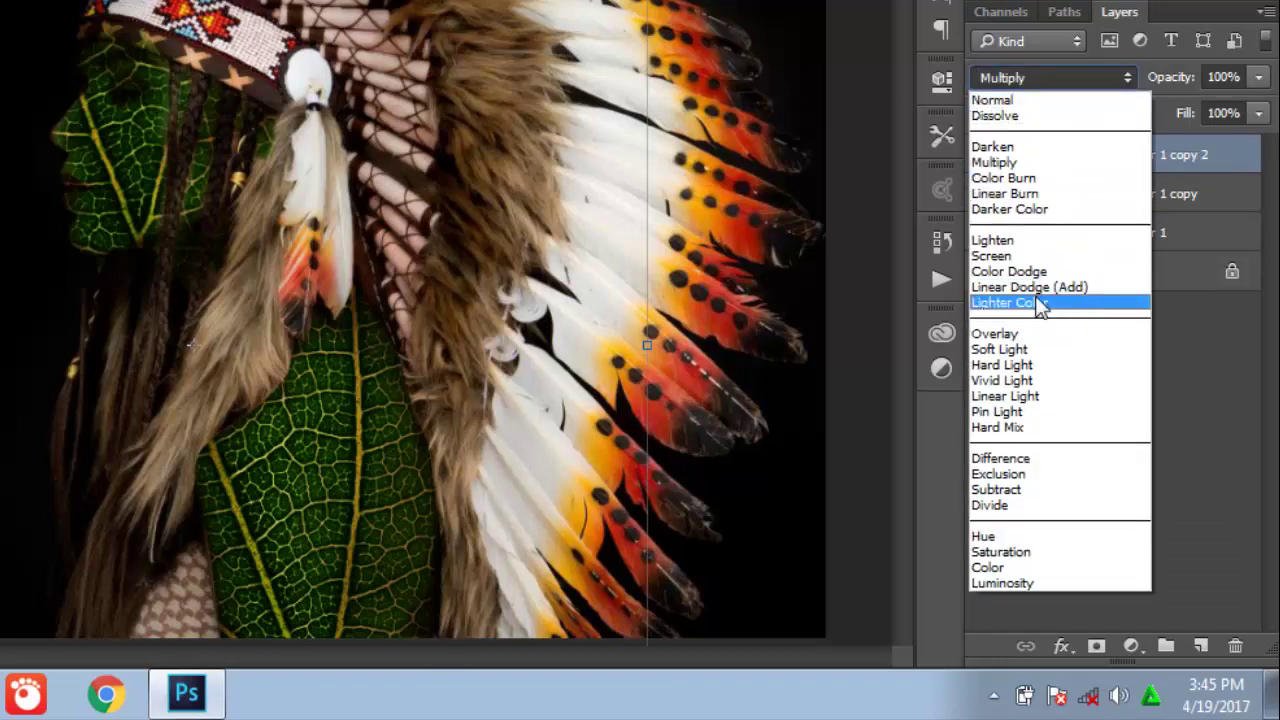
click(985, 349)
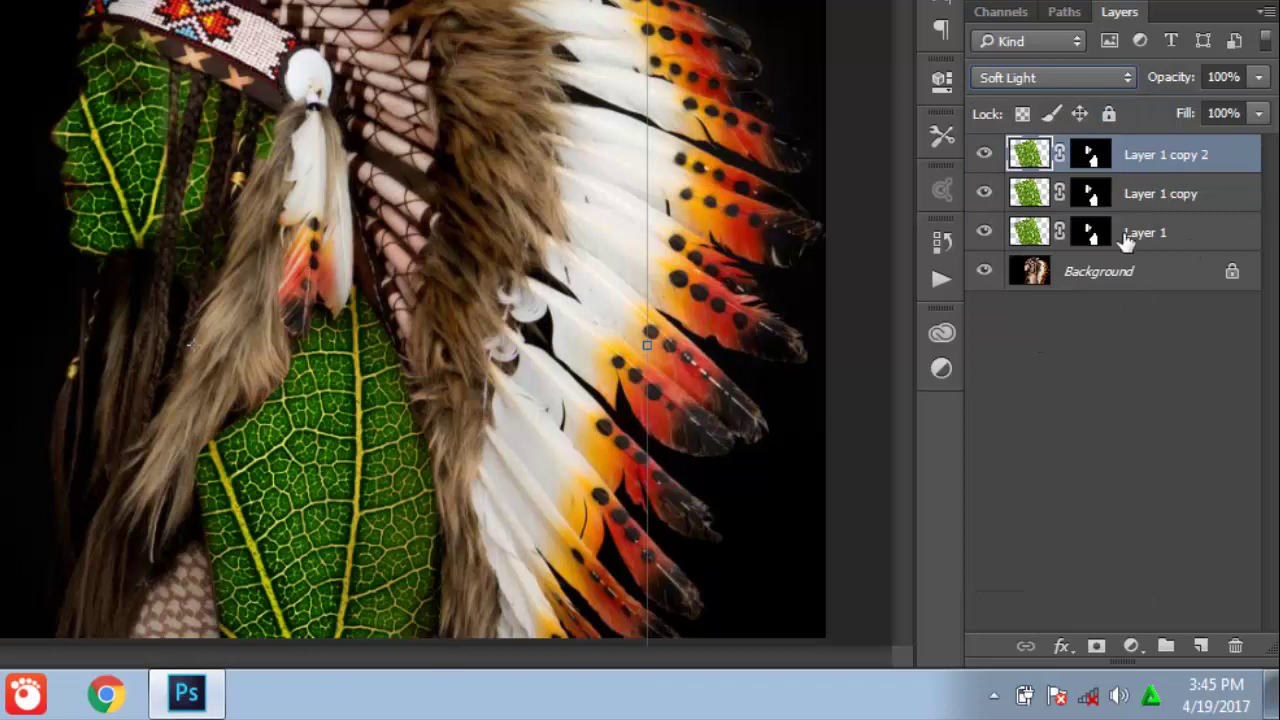
key(shift)
shift+click(1131, 235)
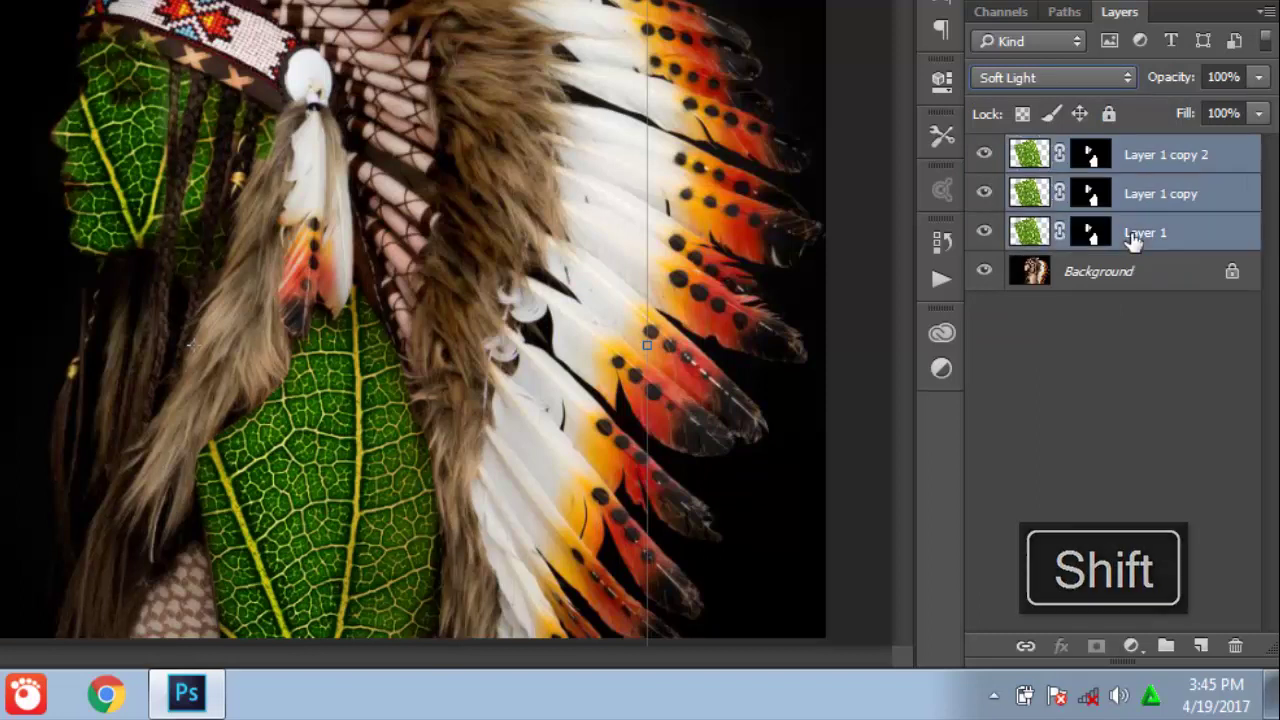
Group the three leaf layers, add a group mask, and zoom in on the lips
key(ctrl+g)
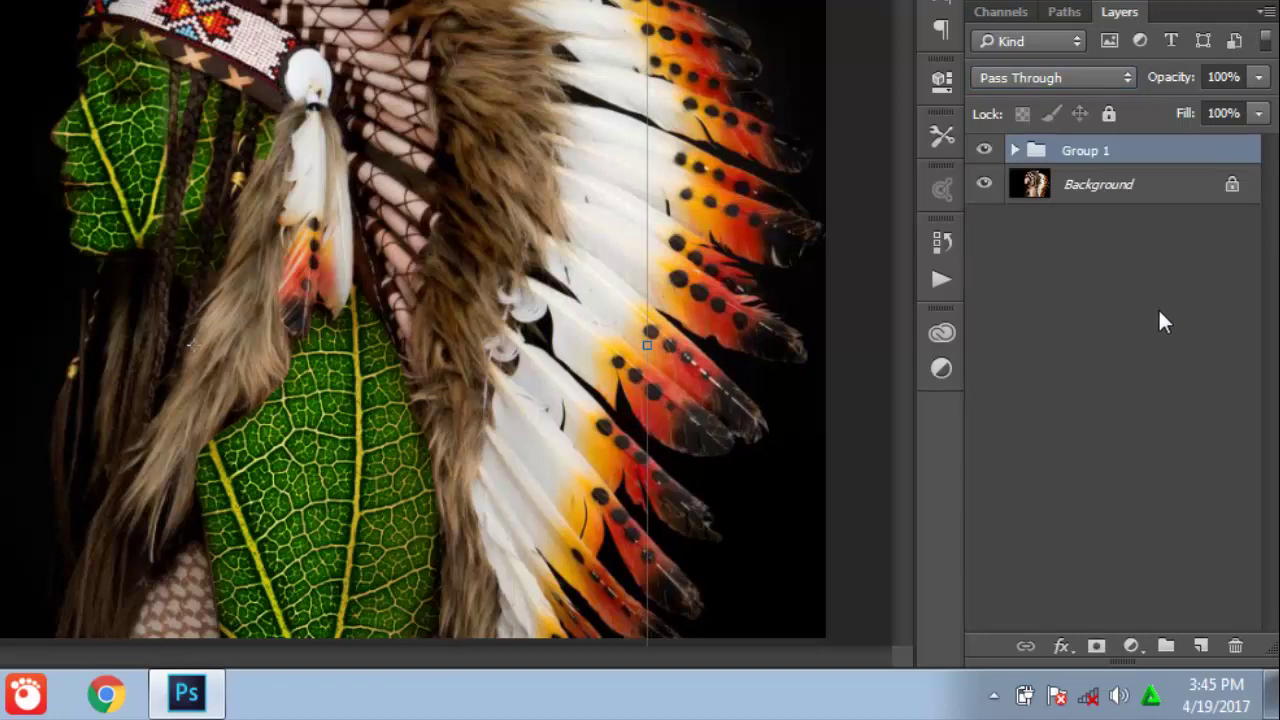
click(1095, 645)
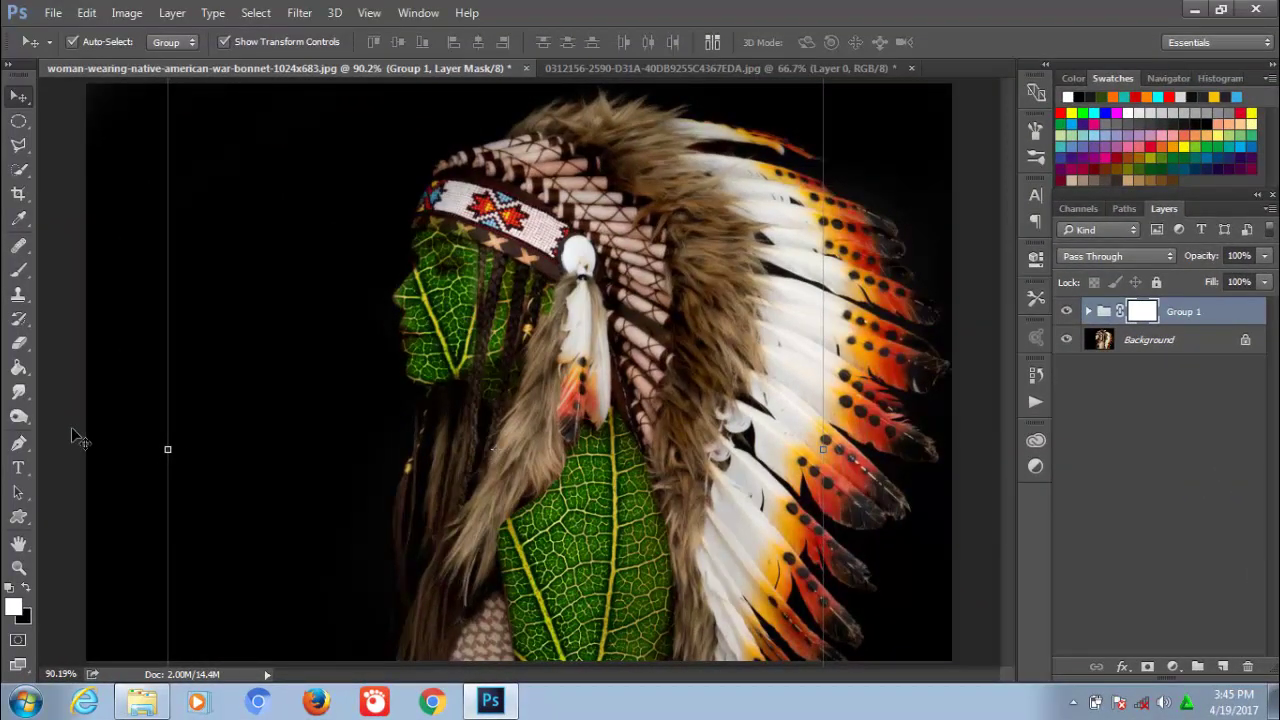
click(17, 568)
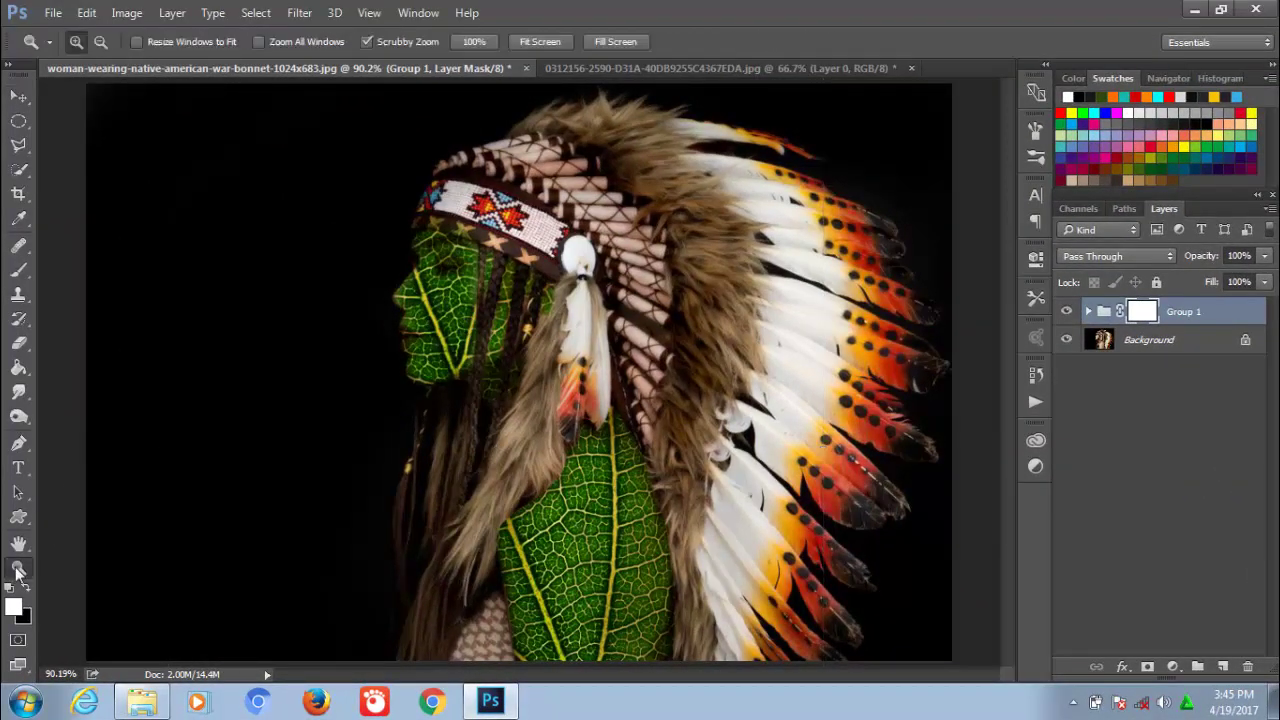
click(423, 345)
click(588, 374)
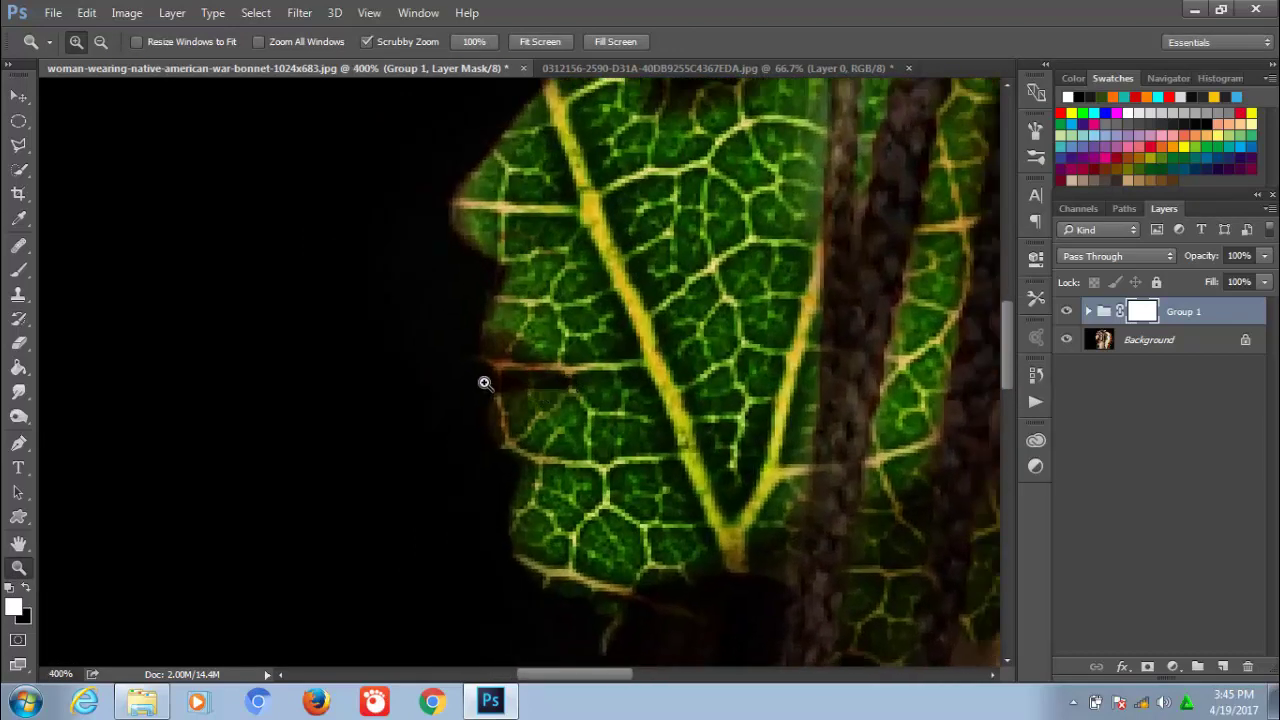
Erase the group mask over the lips with a small eraser to restore their pink
click(18, 270)
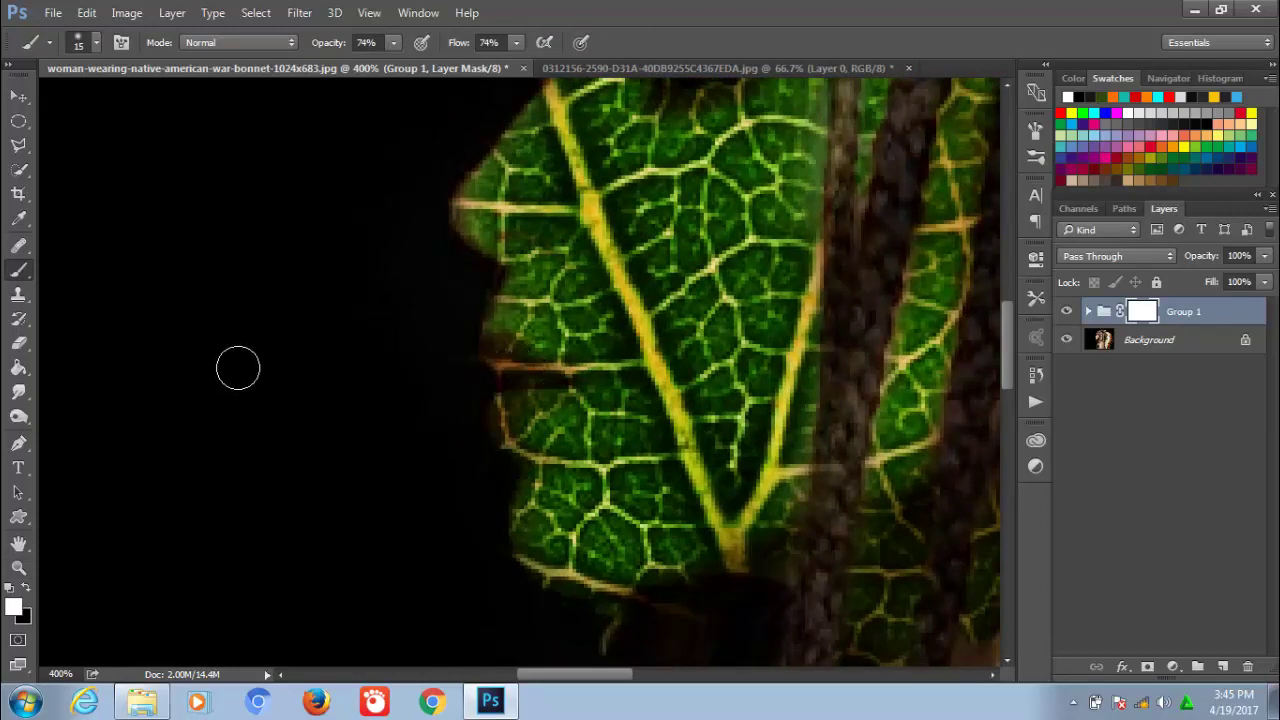
click(18, 345)
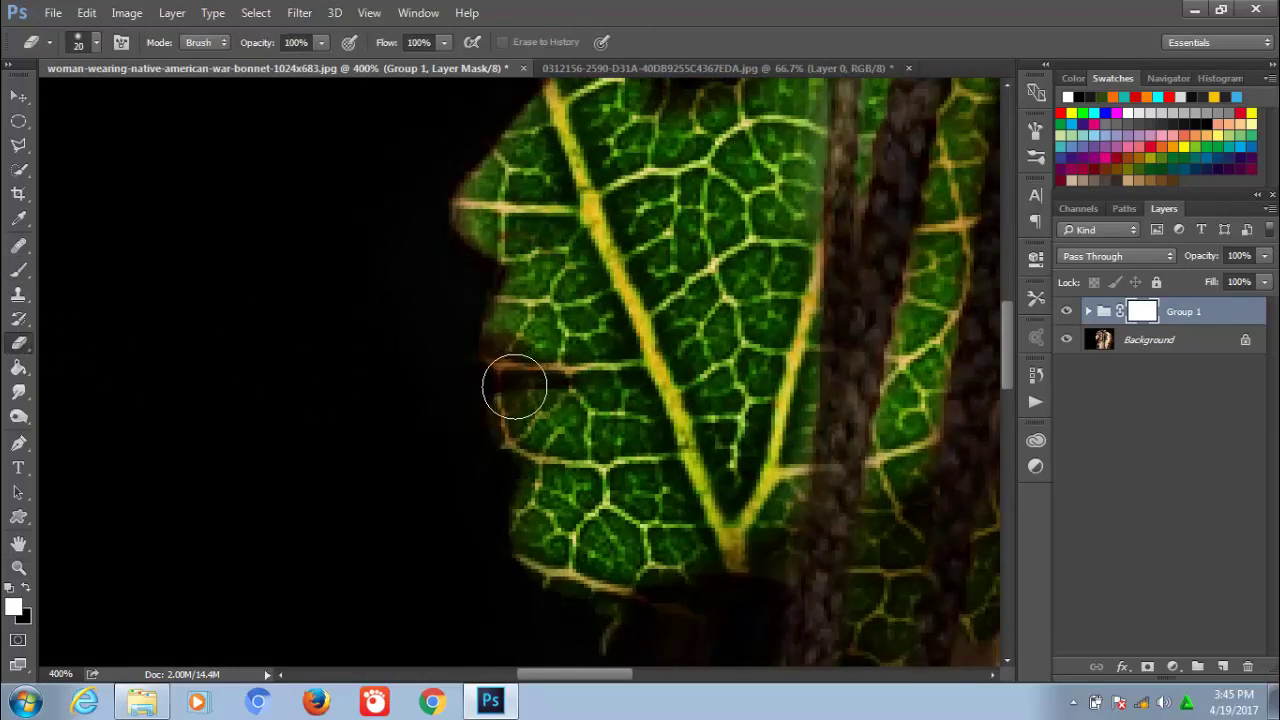
key(bracketleft)
key(bracketleft)
key(bracketleft)
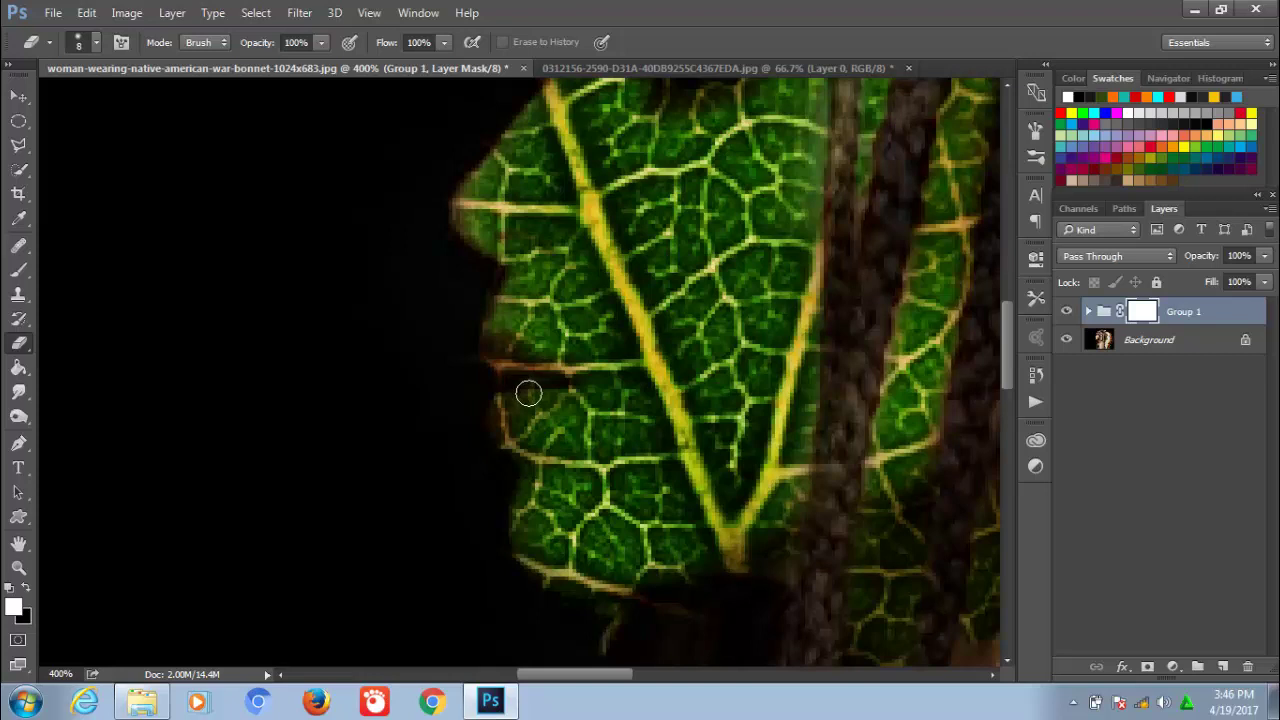
mouse_move(528, 393)
mouse_down()
mouse_move(503, 417)
mouse_move(494, 406)
mouse_move(506, 425)
mouse_move(537, 374)
mouse_move(494, 354)
mouse_move(543, 380)
mouse_move(514, 382)
mouse_move(366, 580)
mouse_move(455, 472)
mouse_up()
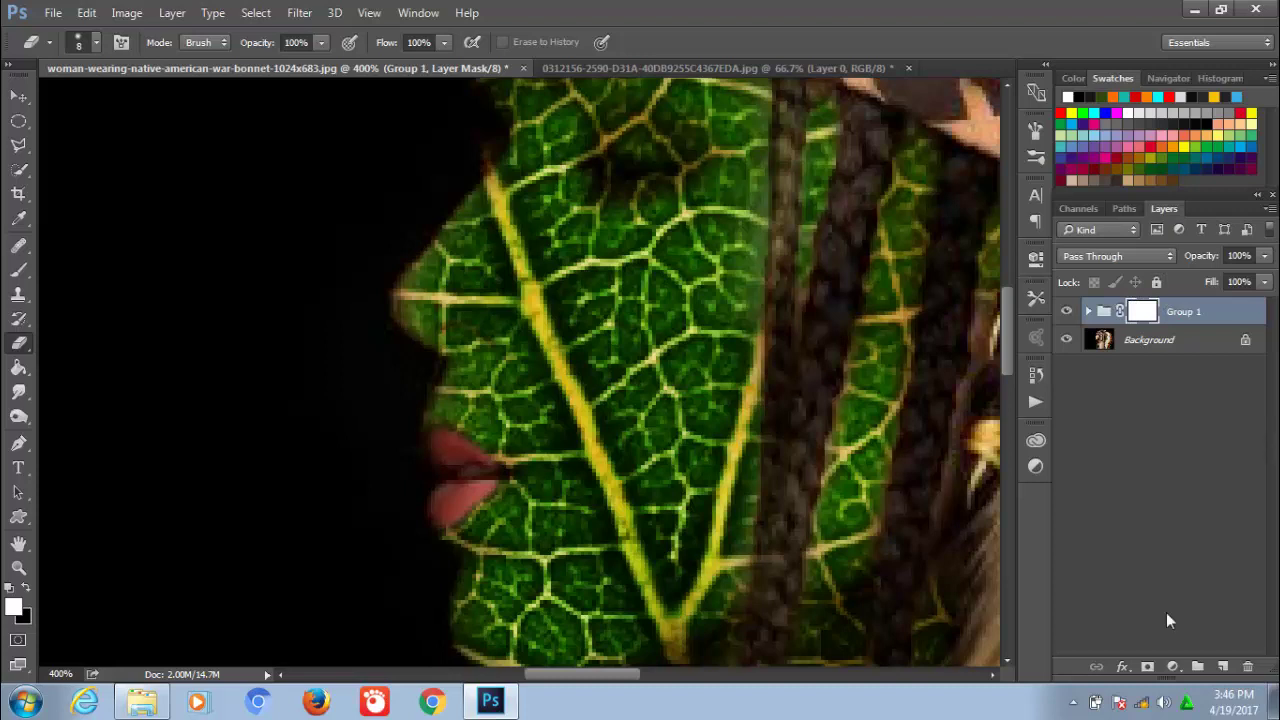
Add a new Layer 2 and set the foreground colour to a yellow-green sampled from the leaf veins
click(1222, 667)
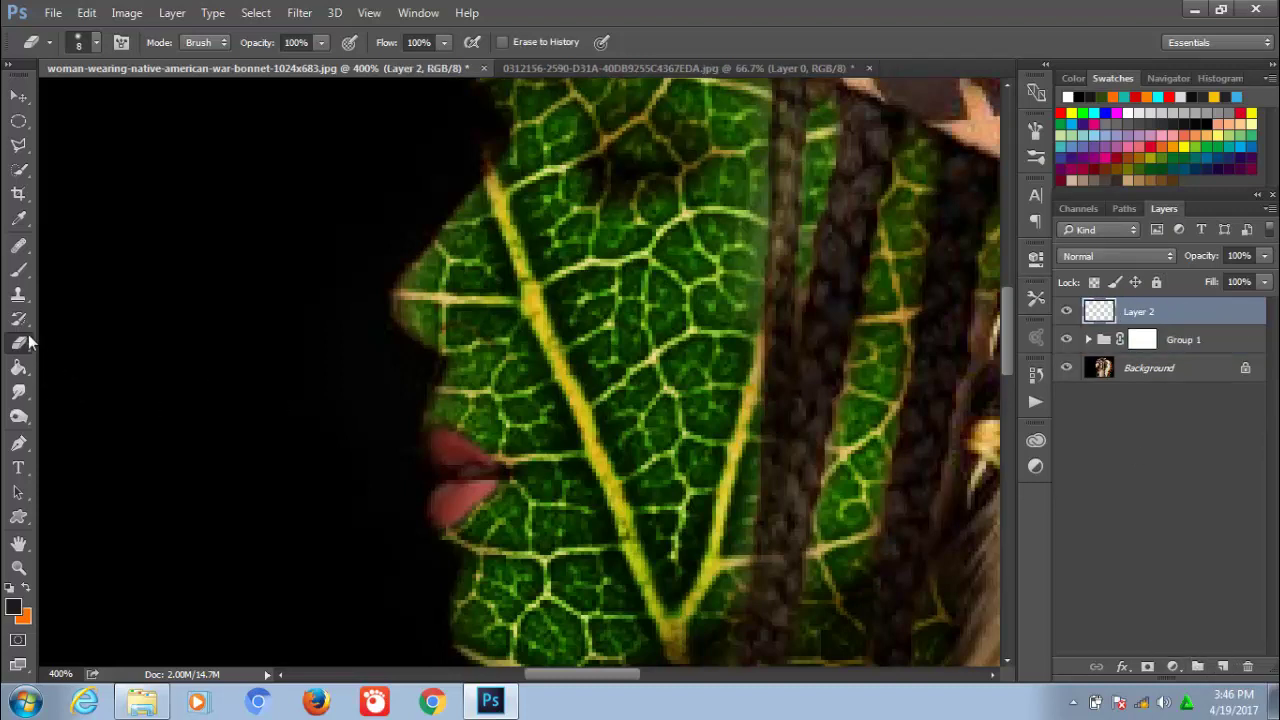
click(18, 270)
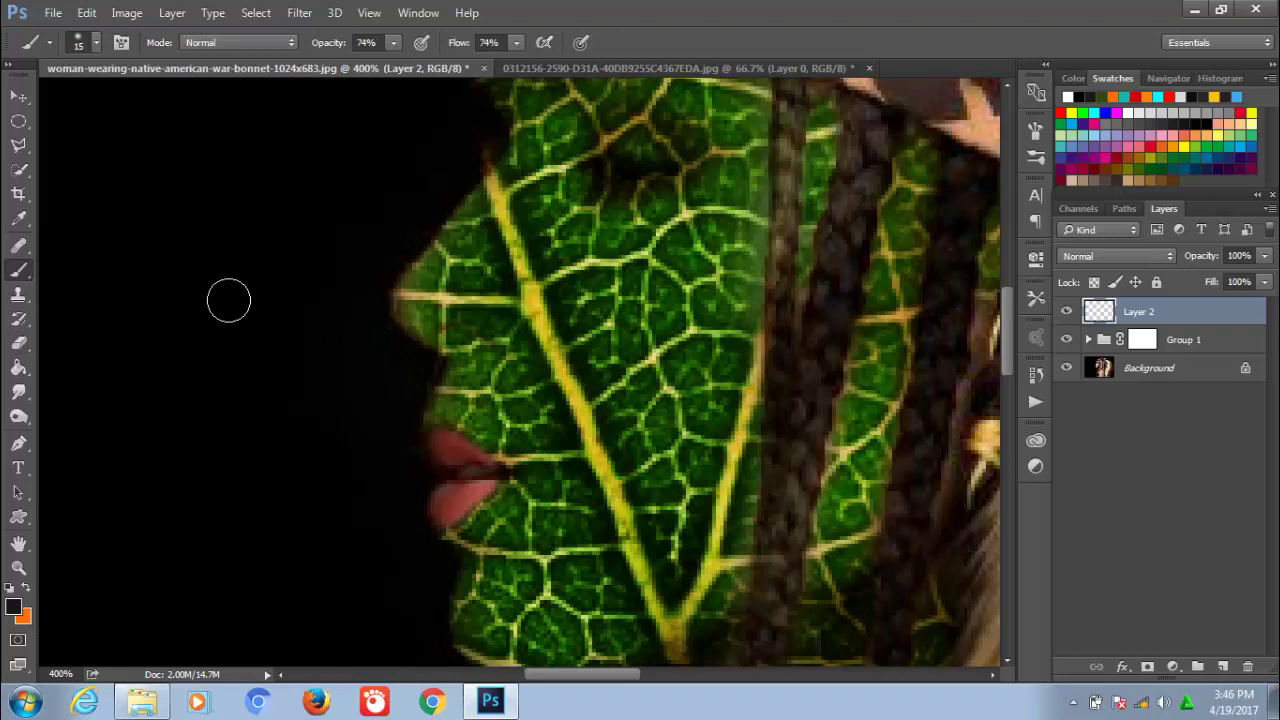
click(16, 607)
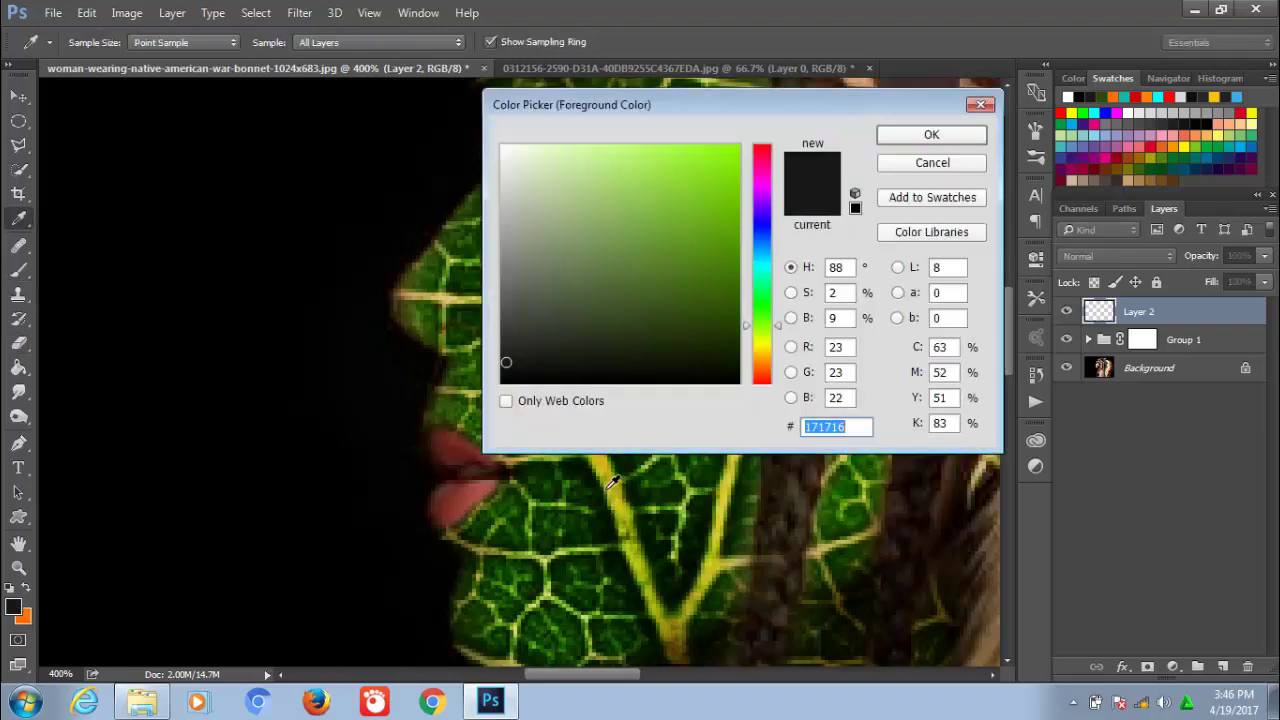
click(608, 484)
click(726, 246)
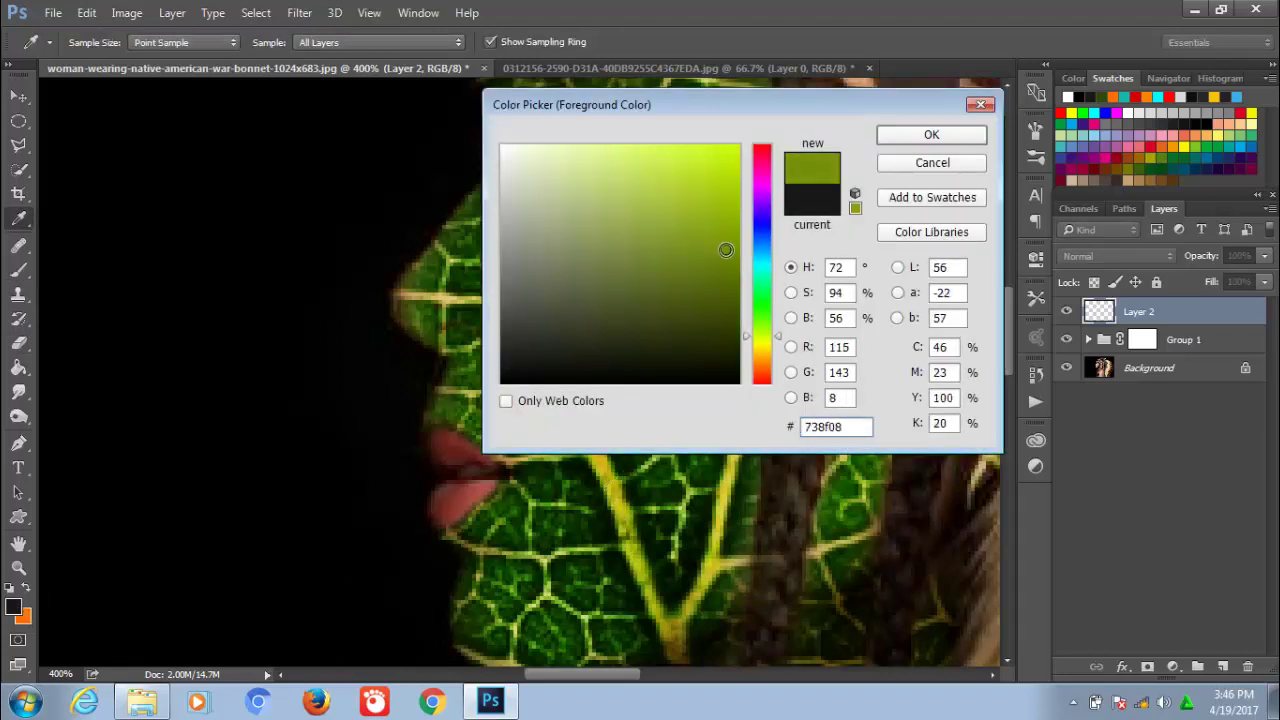
click(913, 137)
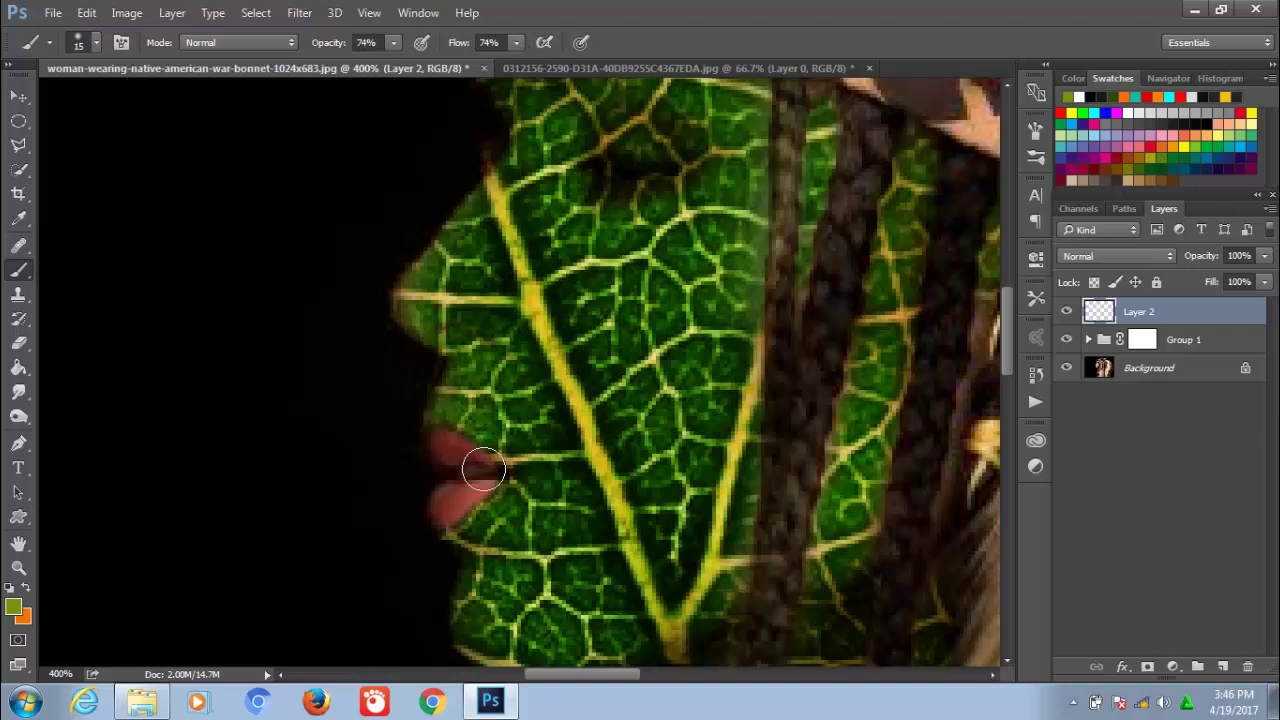
Shrink the brush to 8 and paint over the lips in yellow-green
key(bracketleft)
key(bracketleft)
mouse_move(487, 470)
mouse_down()
mouse_move(449, 449)
mouse_move(466, 451)
mouse_move(475, 488)
mouse_move(443, 503)
mouse_move(457, 491)
mouse_move(449, 514)
mouse_move(477, 460)
mouse_move(441, 446)
mouse_move(456, 459)
mouse_up()
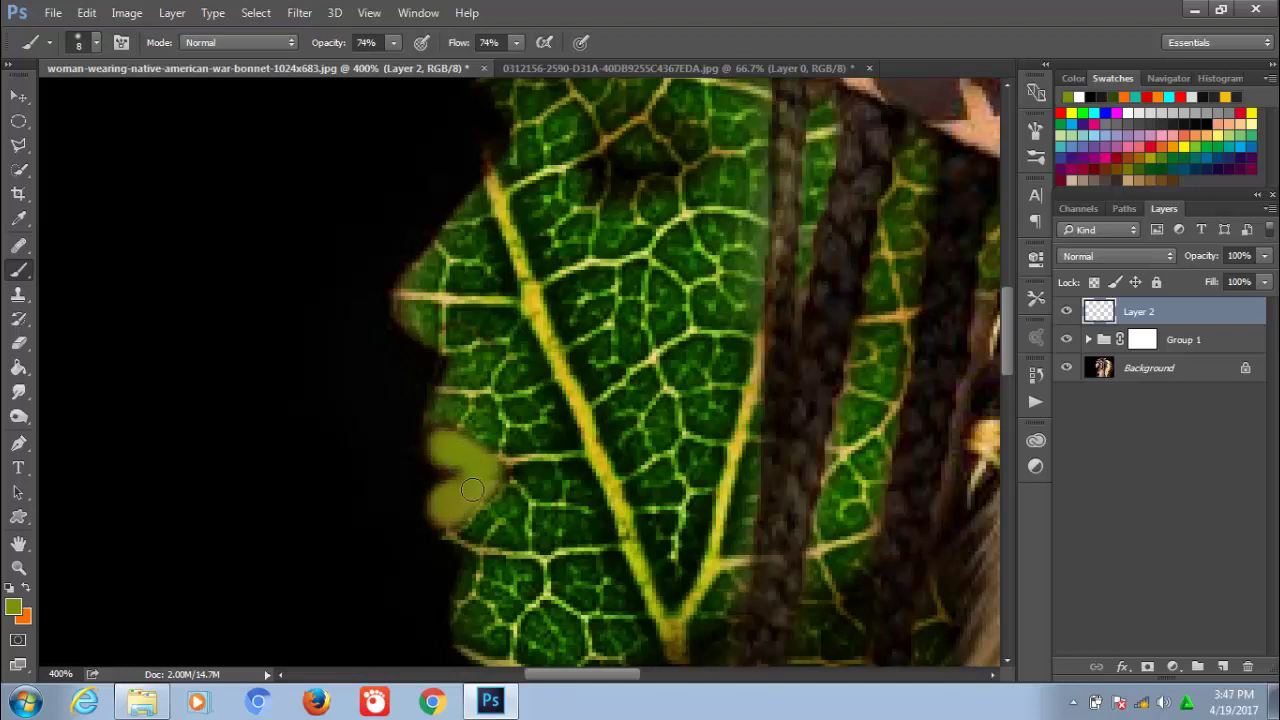
mouse_move(481, 462)
mouse_down()
mouse_move(445, 440)
mouse_move(432, 452)
mouse_up()
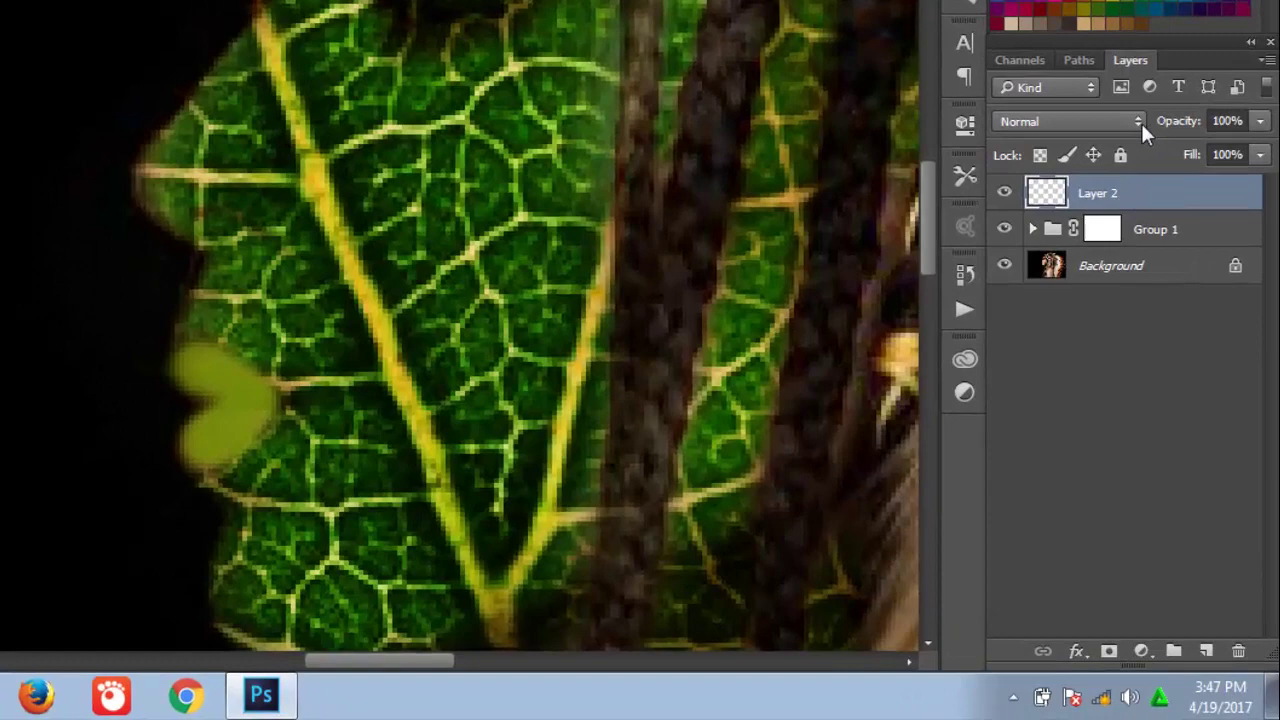
Try Soft Light, Hard Light and Darken on Layer 2, then settle on Multiply
click(1112, 256)
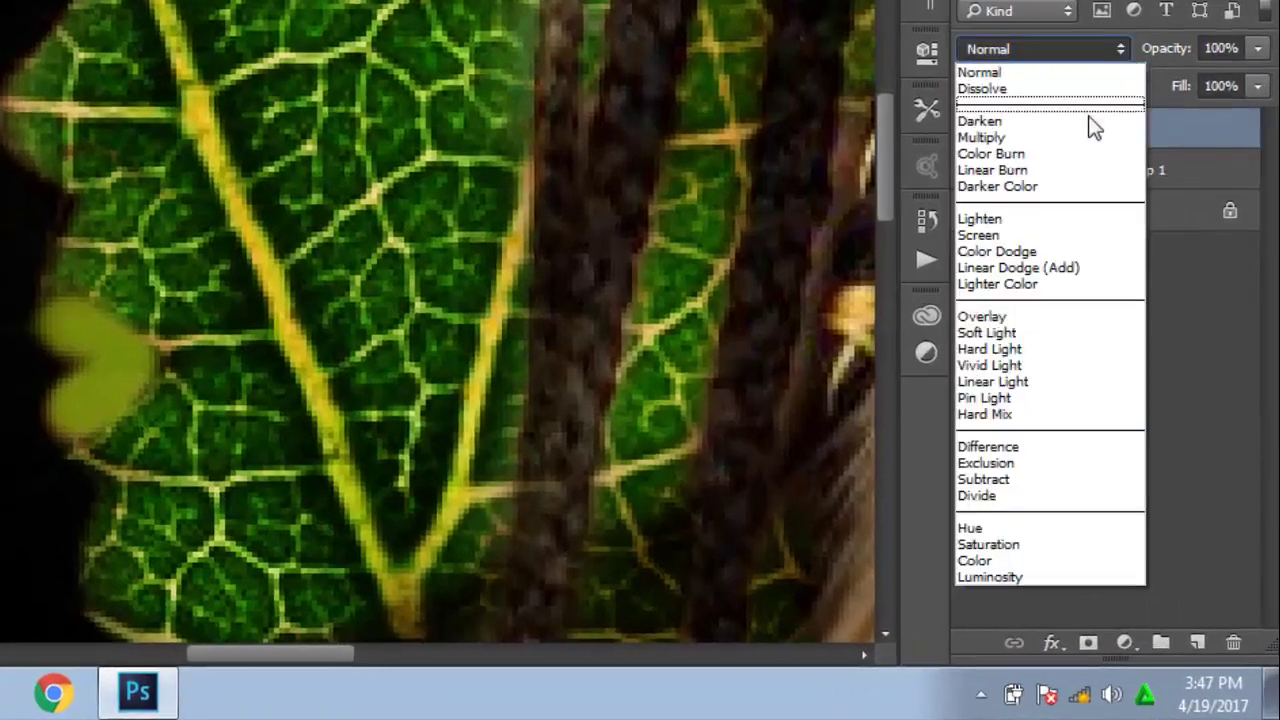
click(1126, 450)
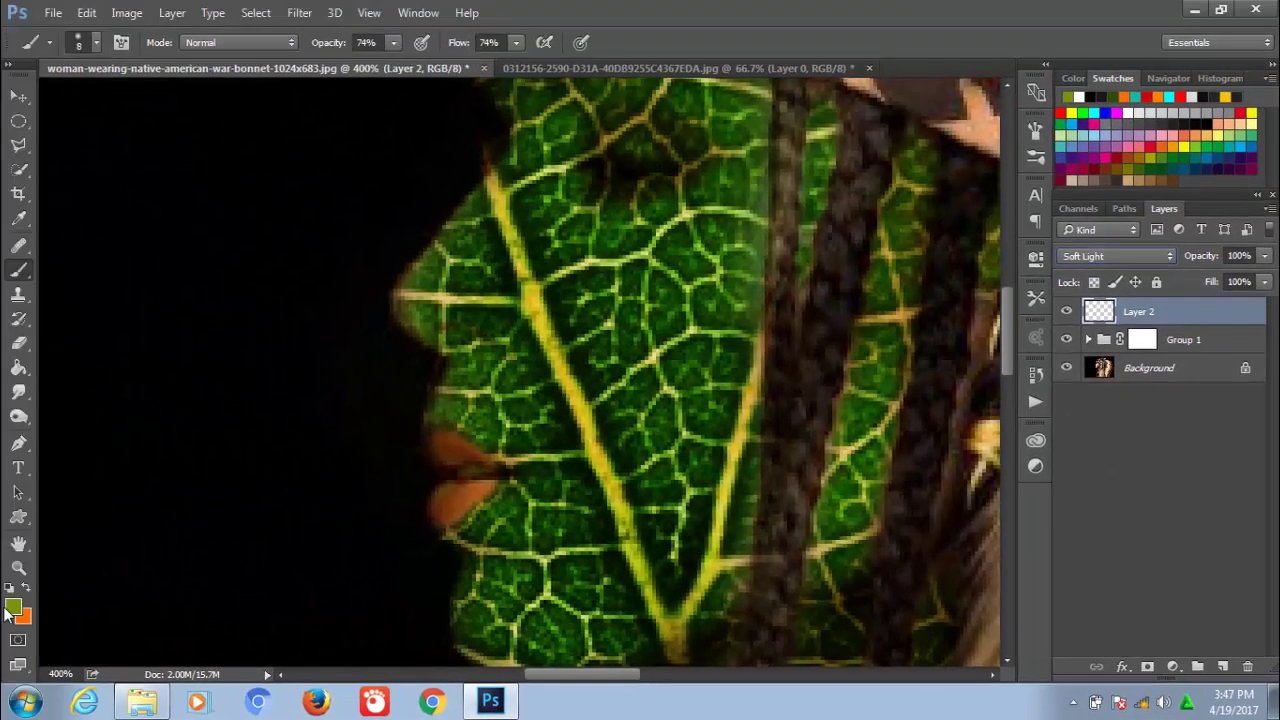
click(13, 607)
click(942, 163)
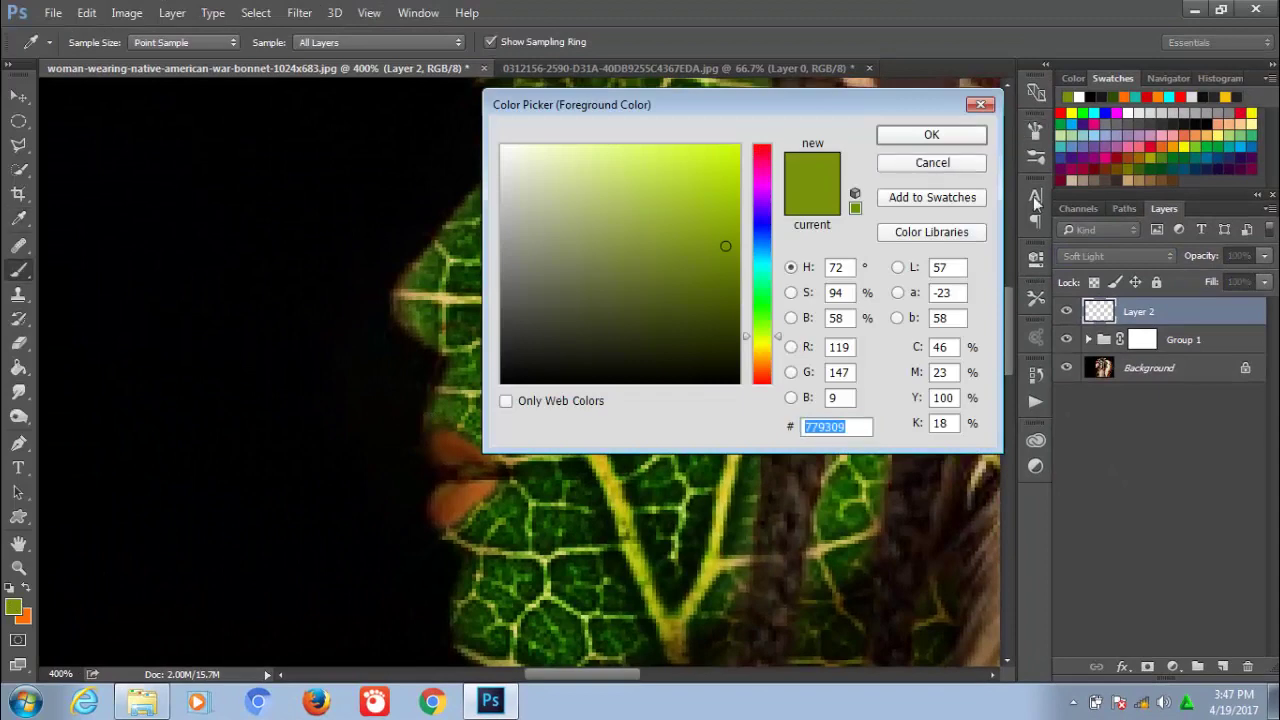
click(1170, 257)
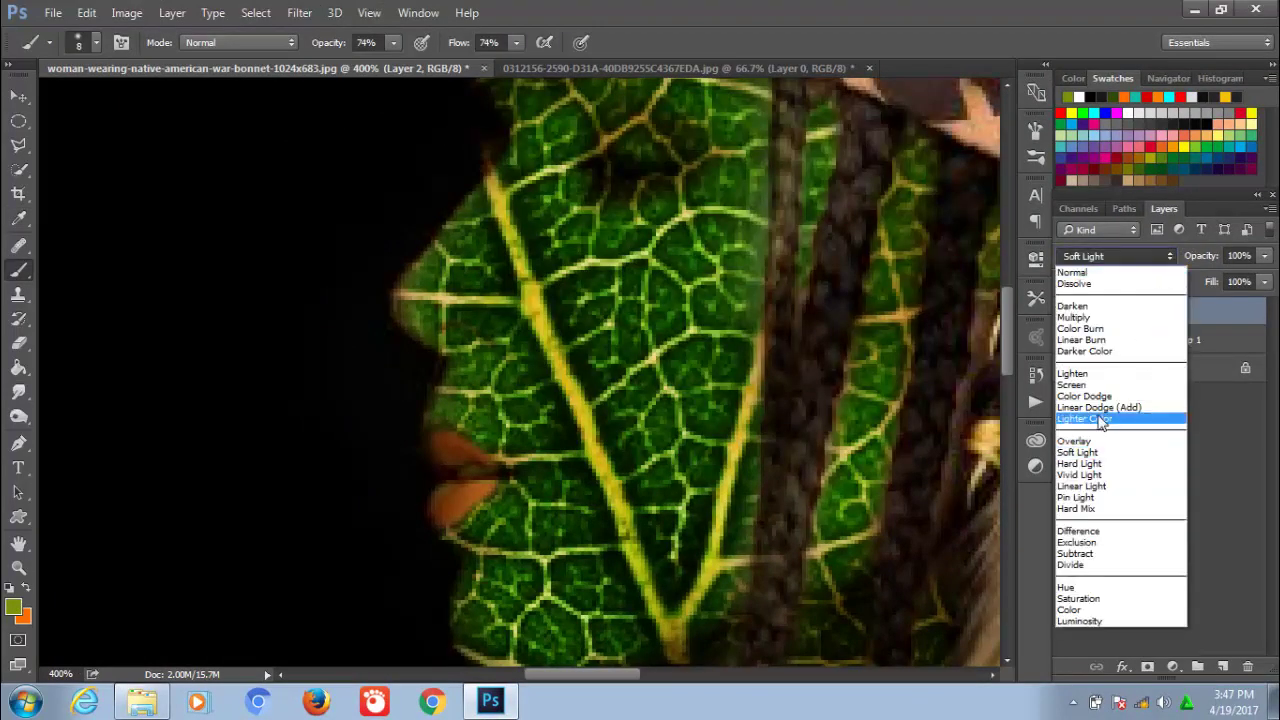
click(1079, 463)
click(1168, 257)
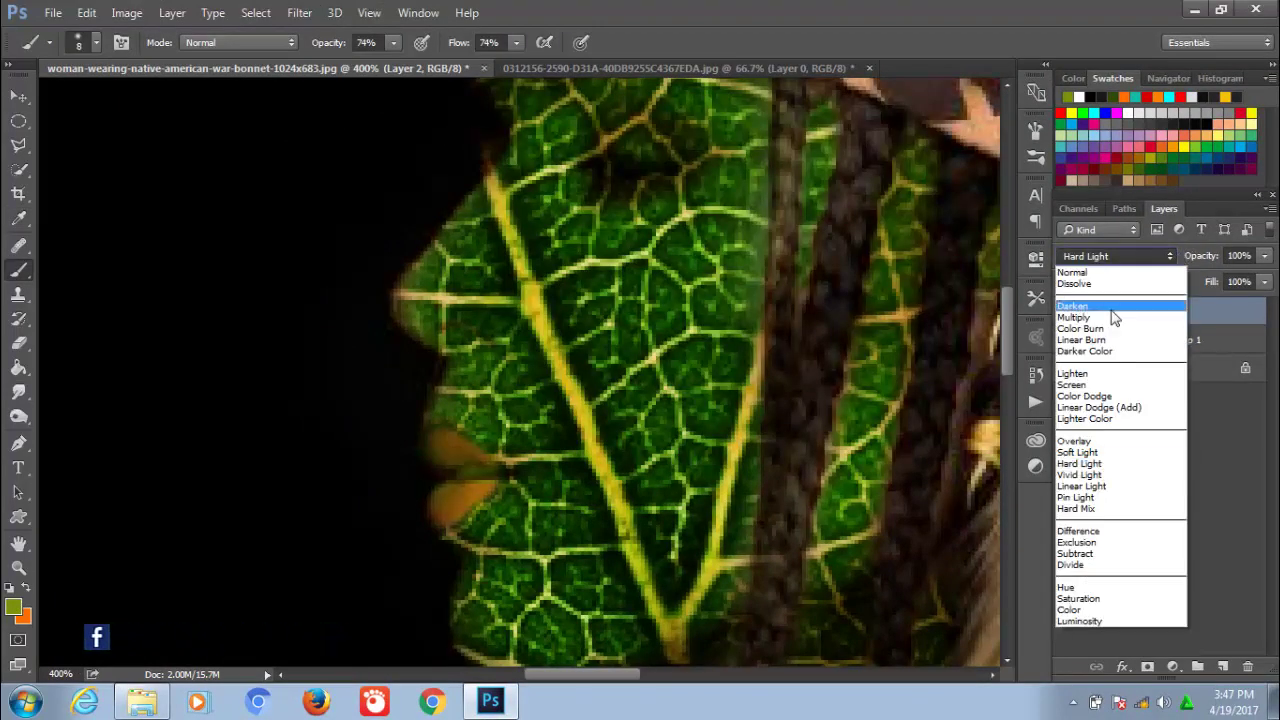
click(1085, 297)
click(1172, 258)
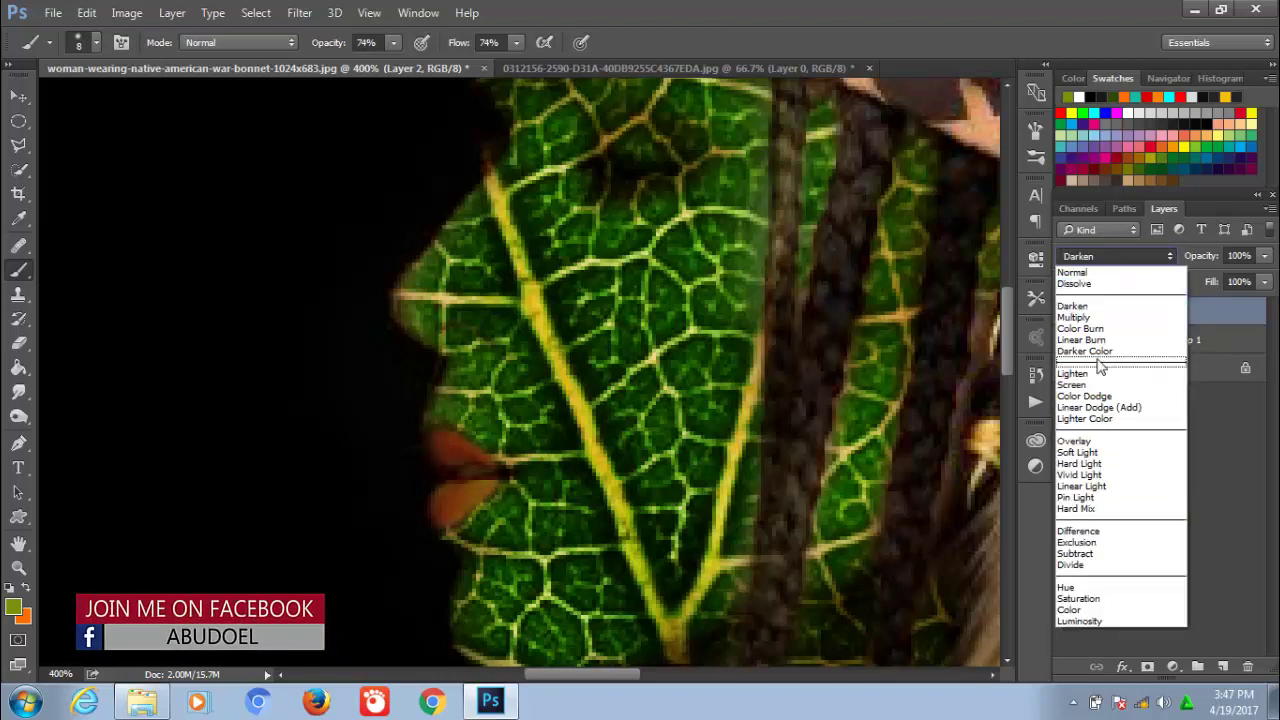
click(1080, 308)
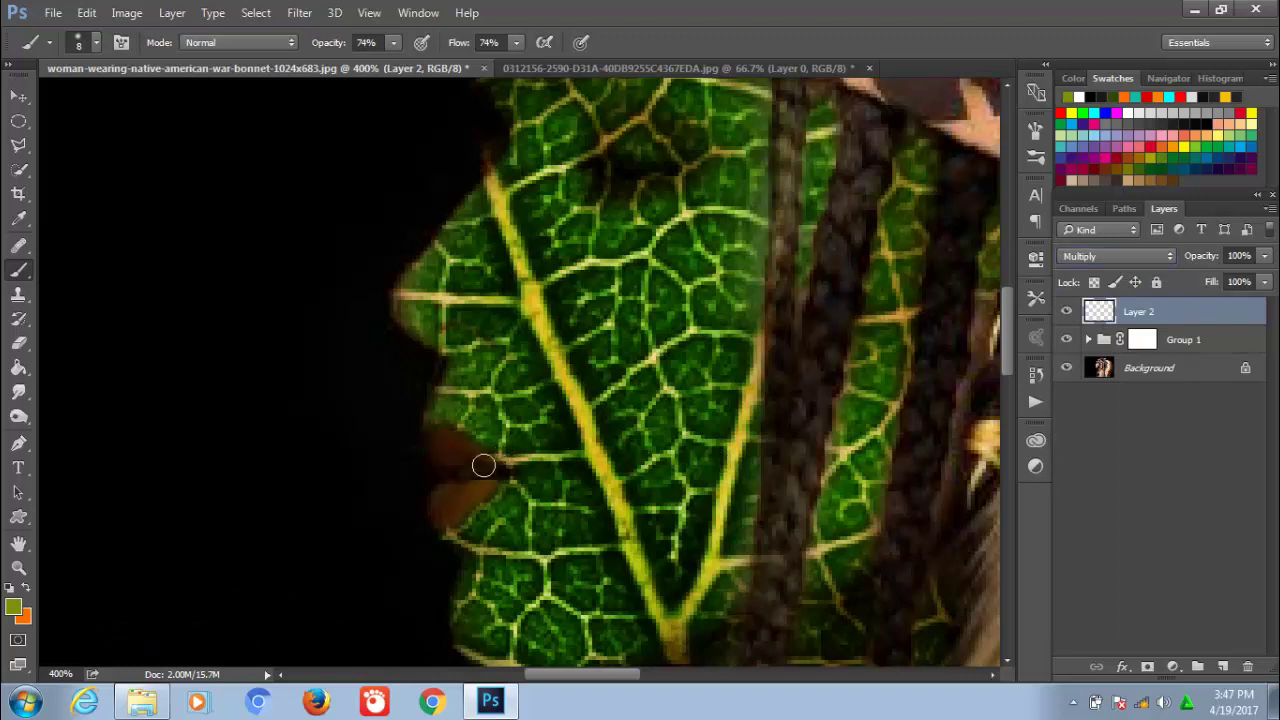
Set the foreground colour to a darker green
click(13, 606)
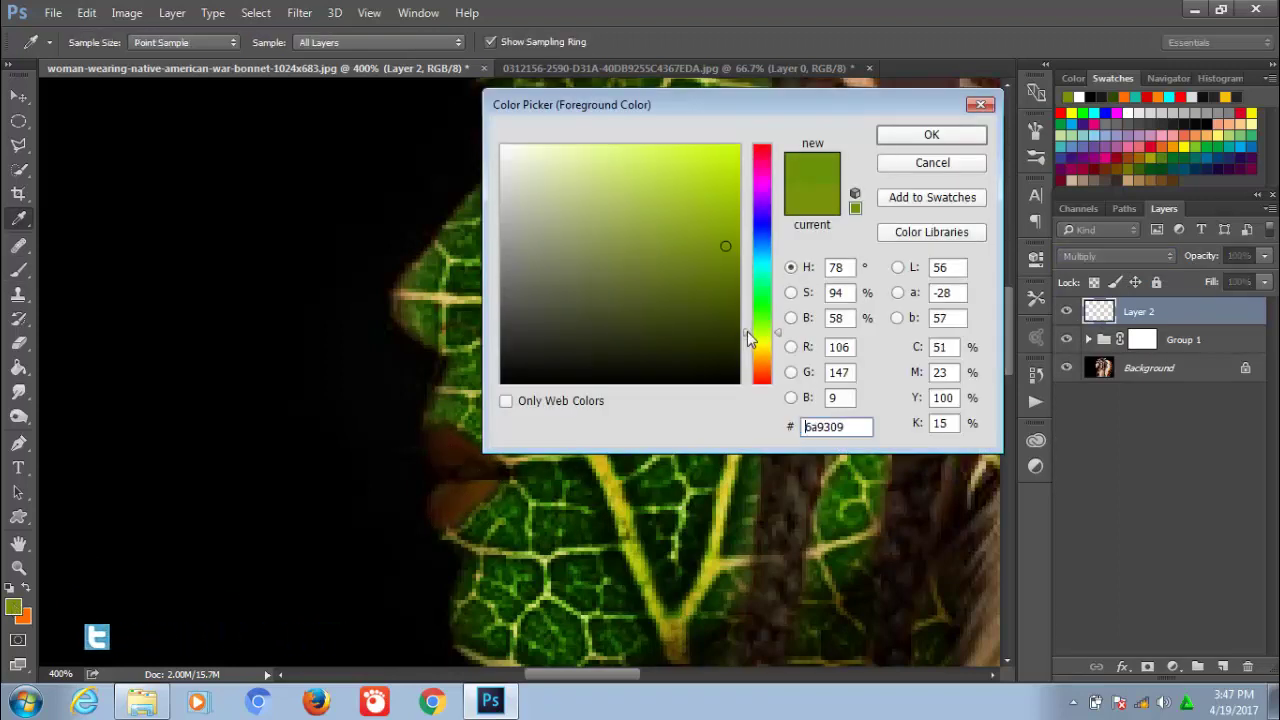
click(762, 301)
click(925, 134)
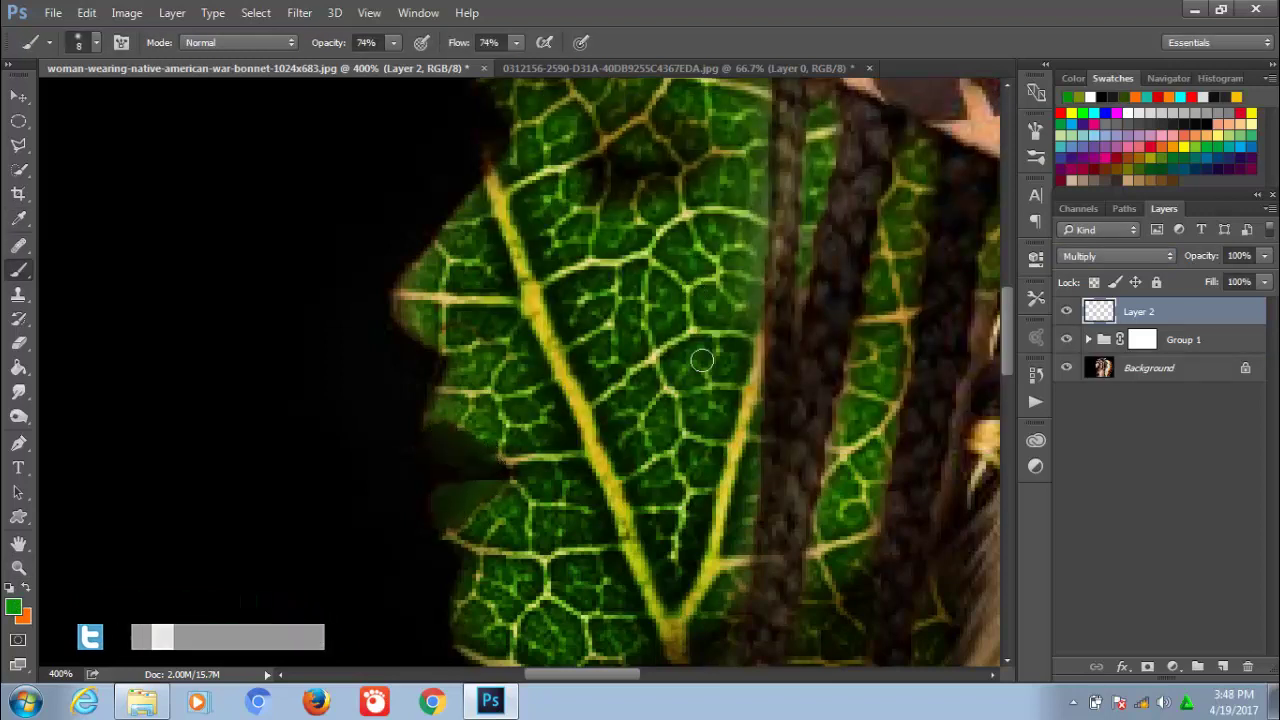
Add a new Layer 3 and set the foreground to near-black sampled from the dark leaf area
click(1225, 667)
click(13, 607)
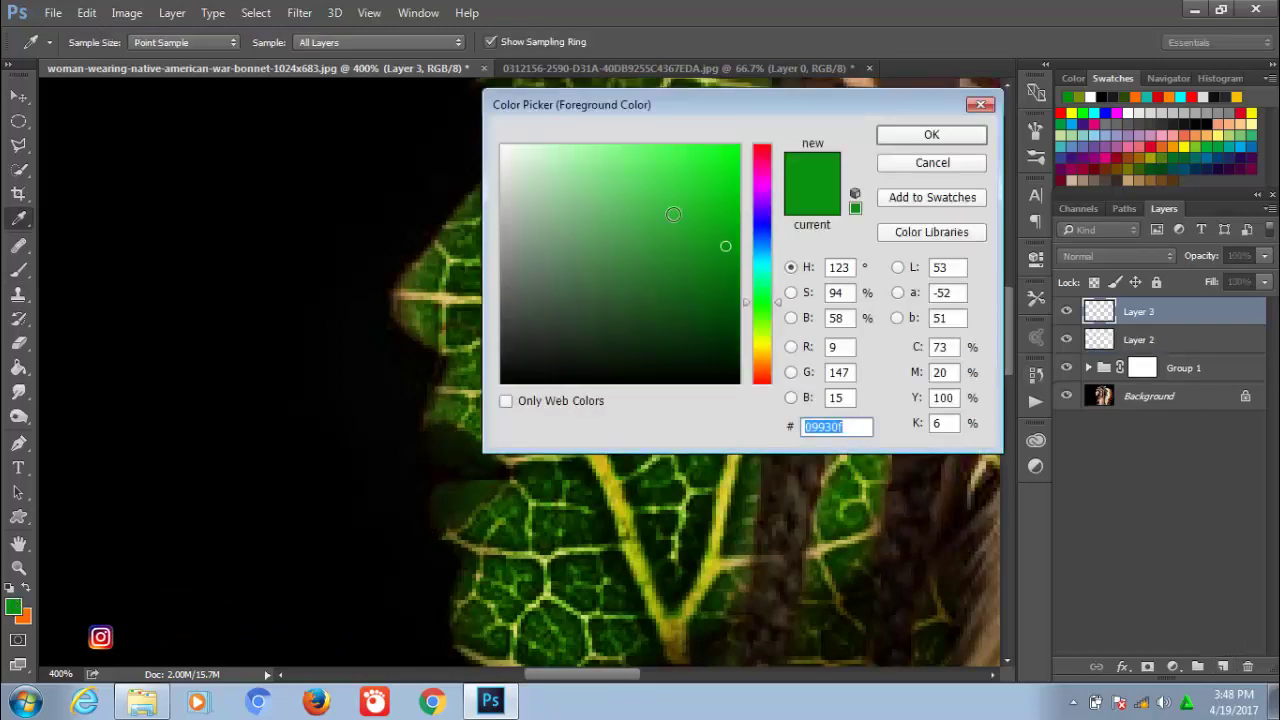
drag(766, 104, 833, 272)
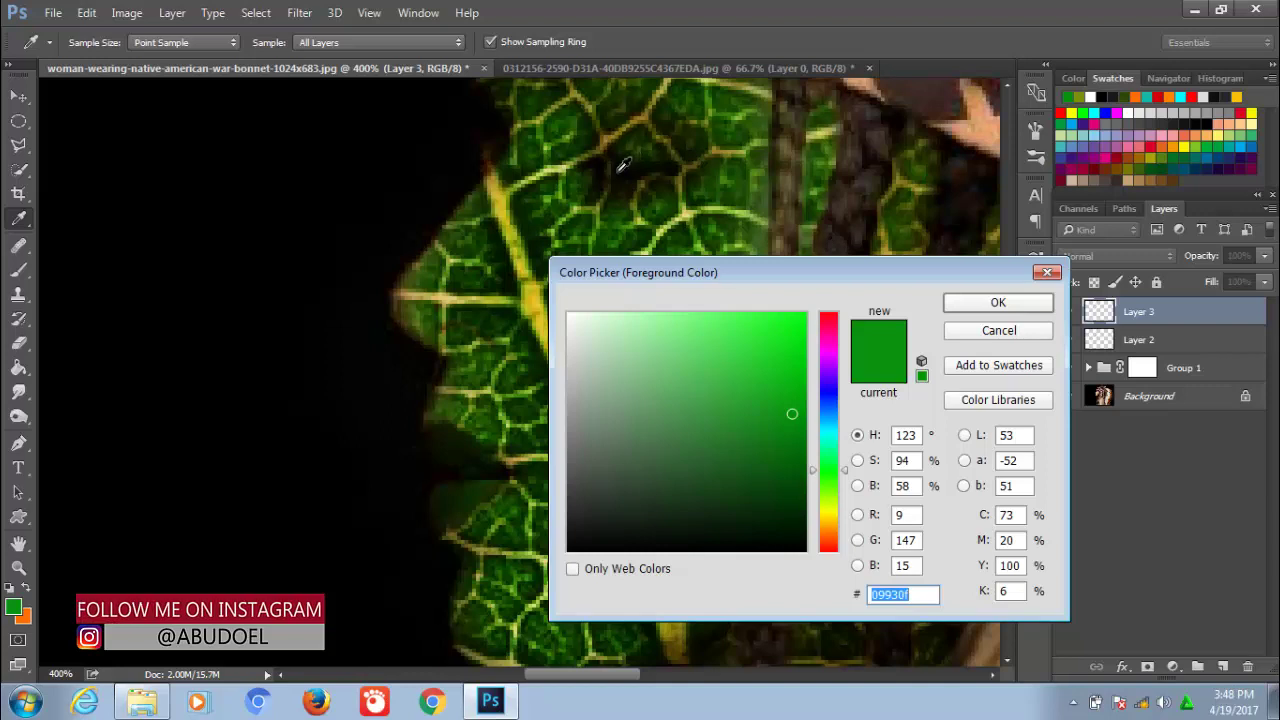
click(641, 167)
click(998, 303)
Brush dark shading over the eye and a dark mark at the nostril
key(b)
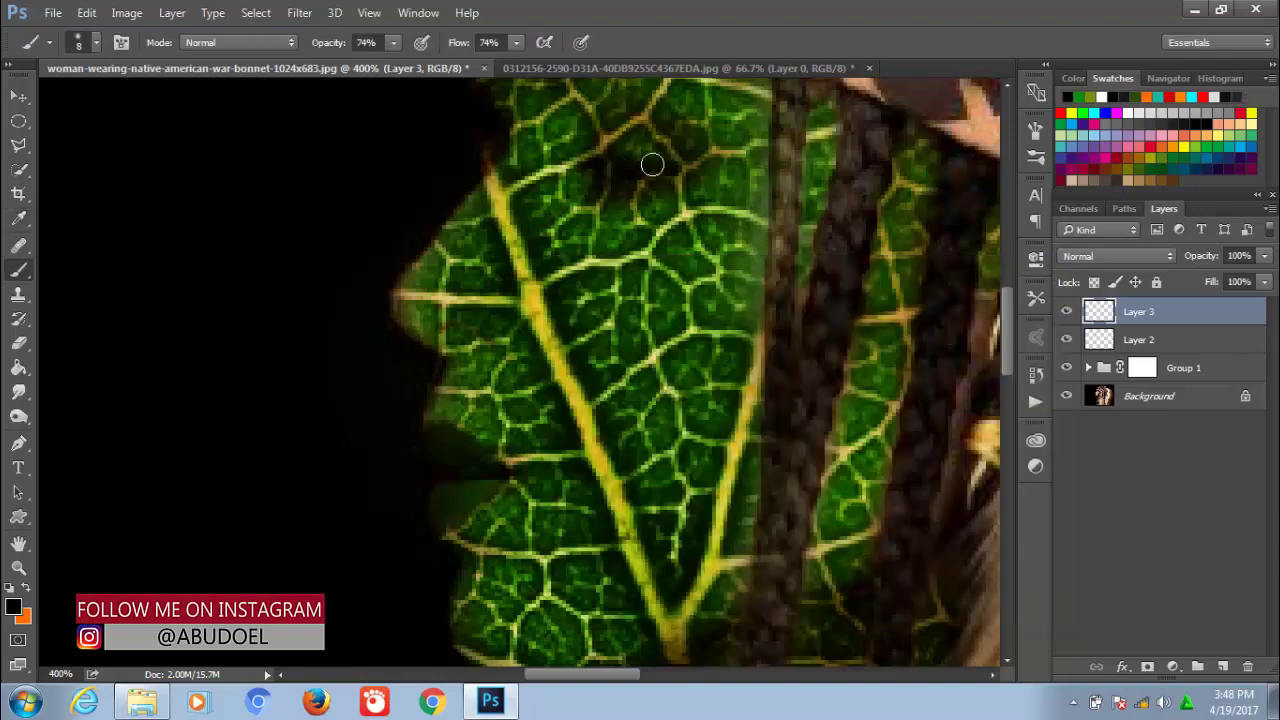
mouse_move(608, 149)
mouse_down()
mouse_move(657, 177)
mouse_move(686, 174)
mouse_up()
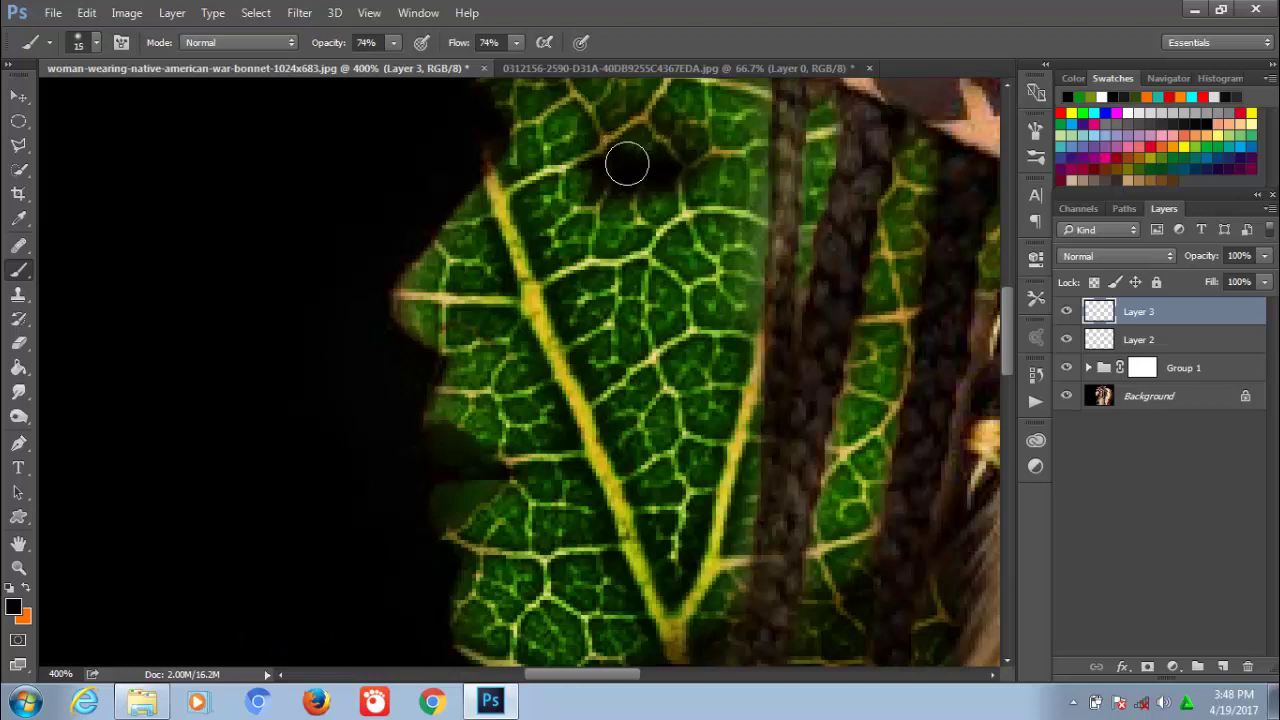
key(bracketright)
key(bracketright)
key(bracketright)
click(633, 153)
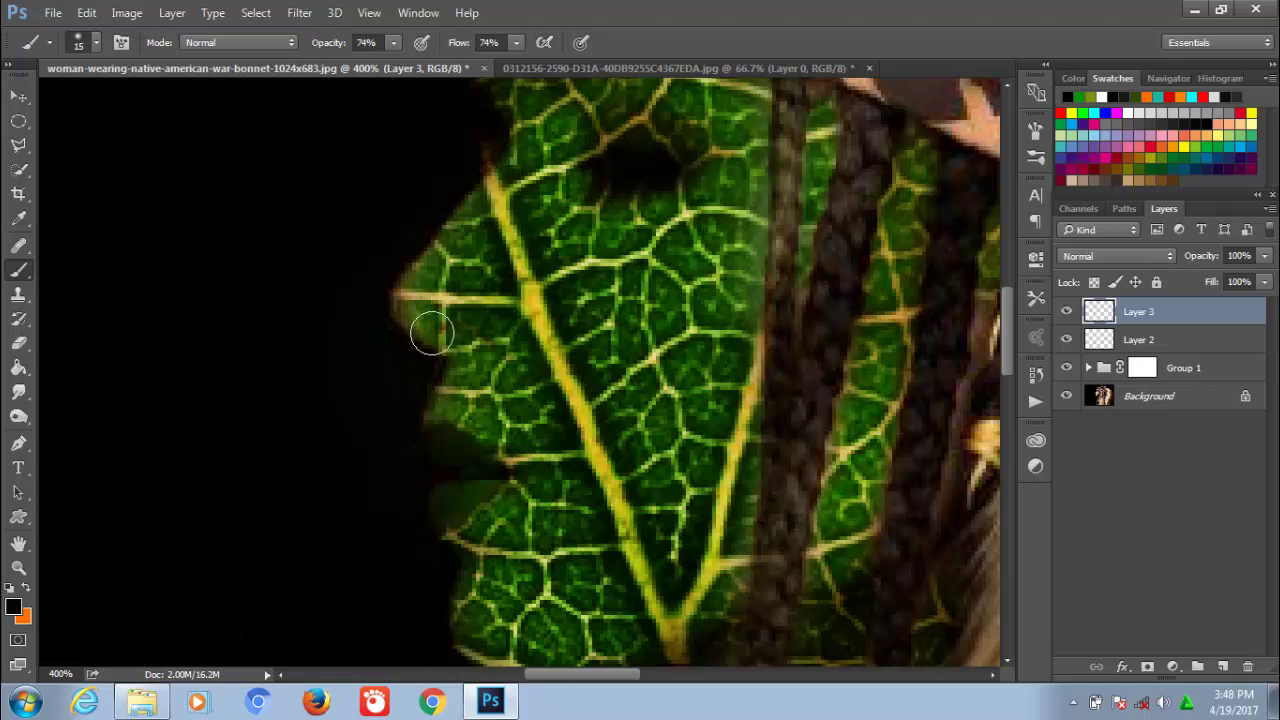
key(bracketleft)
key(bracketleft)
key(bracketleft)
drag(426, 334, 466, 335)
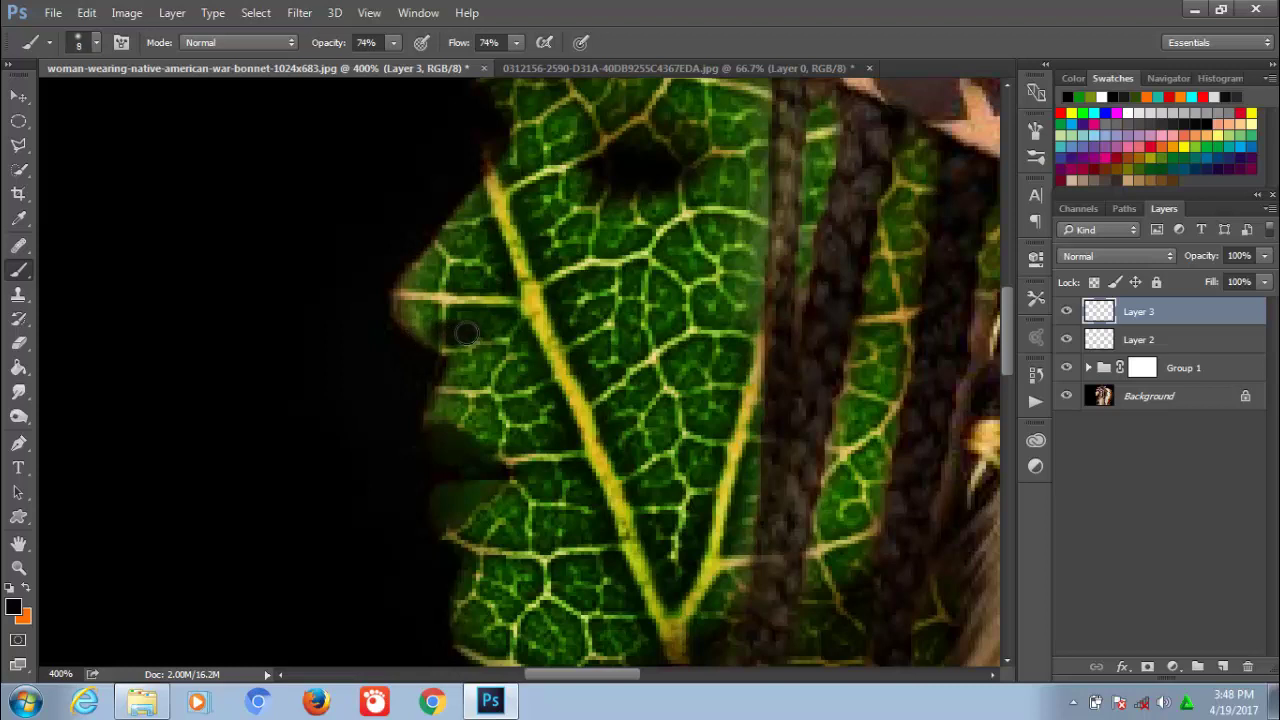
Blend the shading layer with Multiply and lower its opacity to about 83%
click(1169, 258)
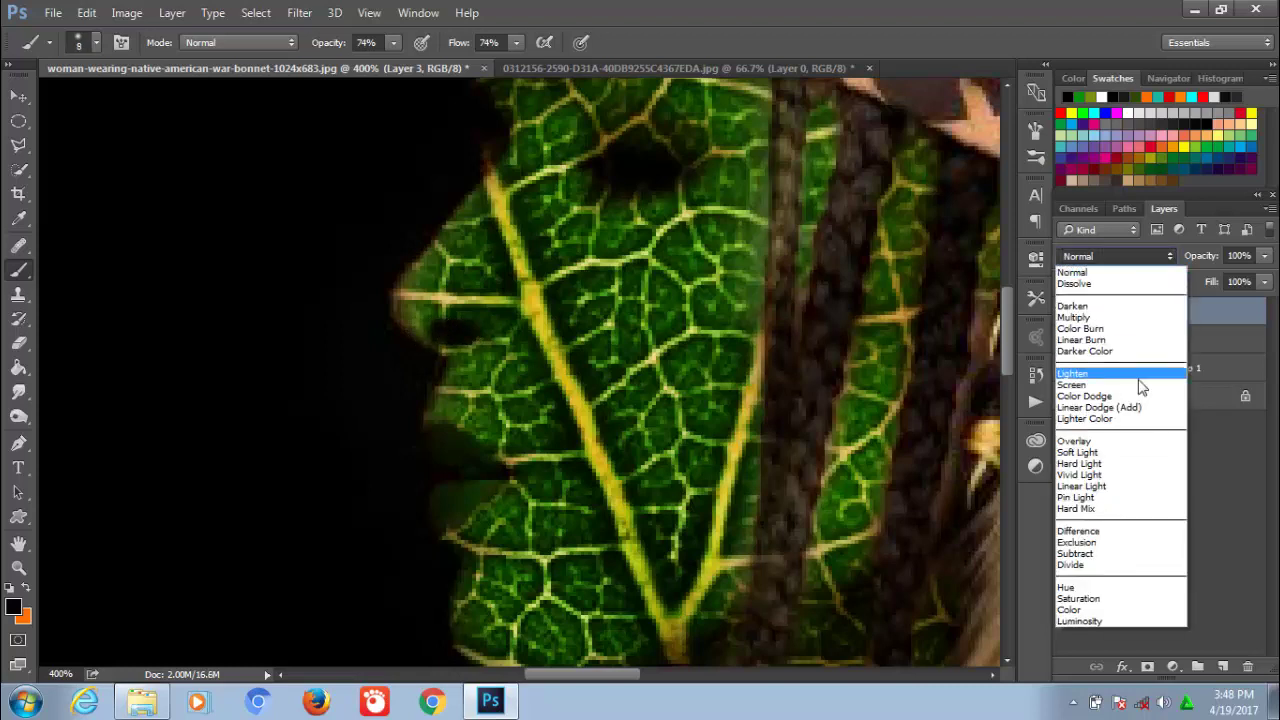
click(1150, 317)
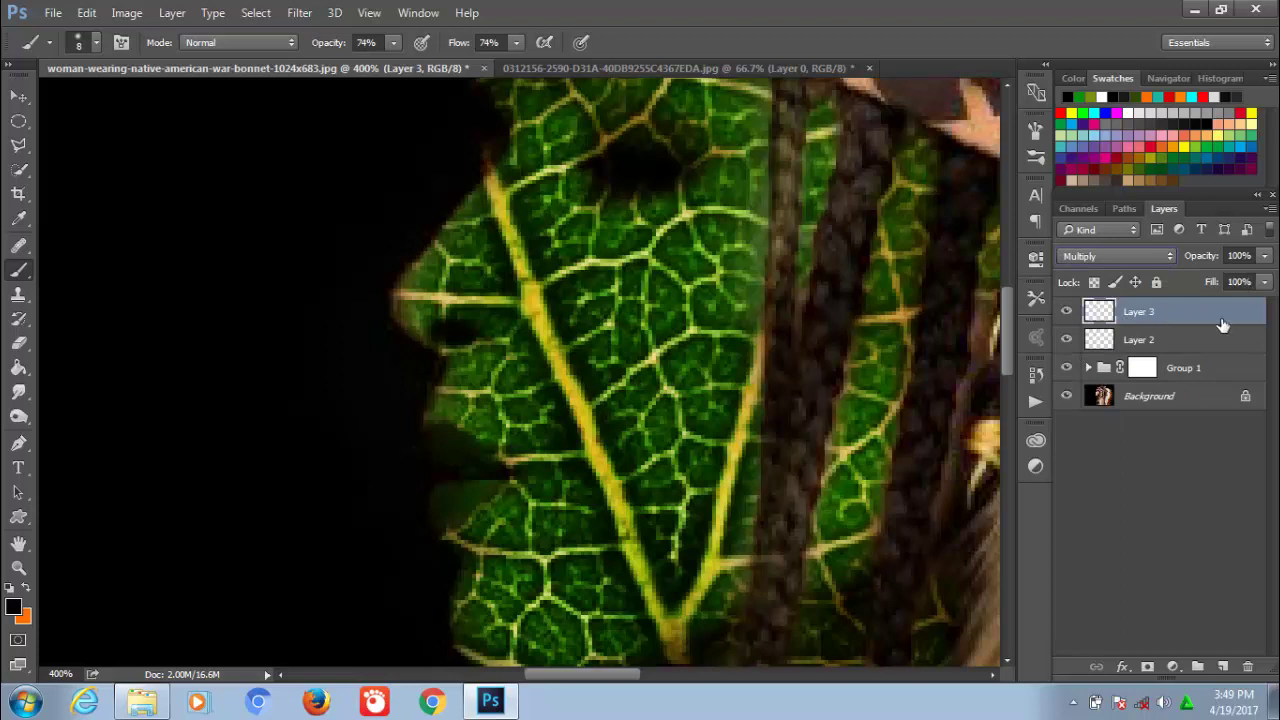
drag(1266, 262, 1257, 280)
Erase Group 1's leaf mask around the eye and at the lips
click(1095, 372)
click(18, 343)
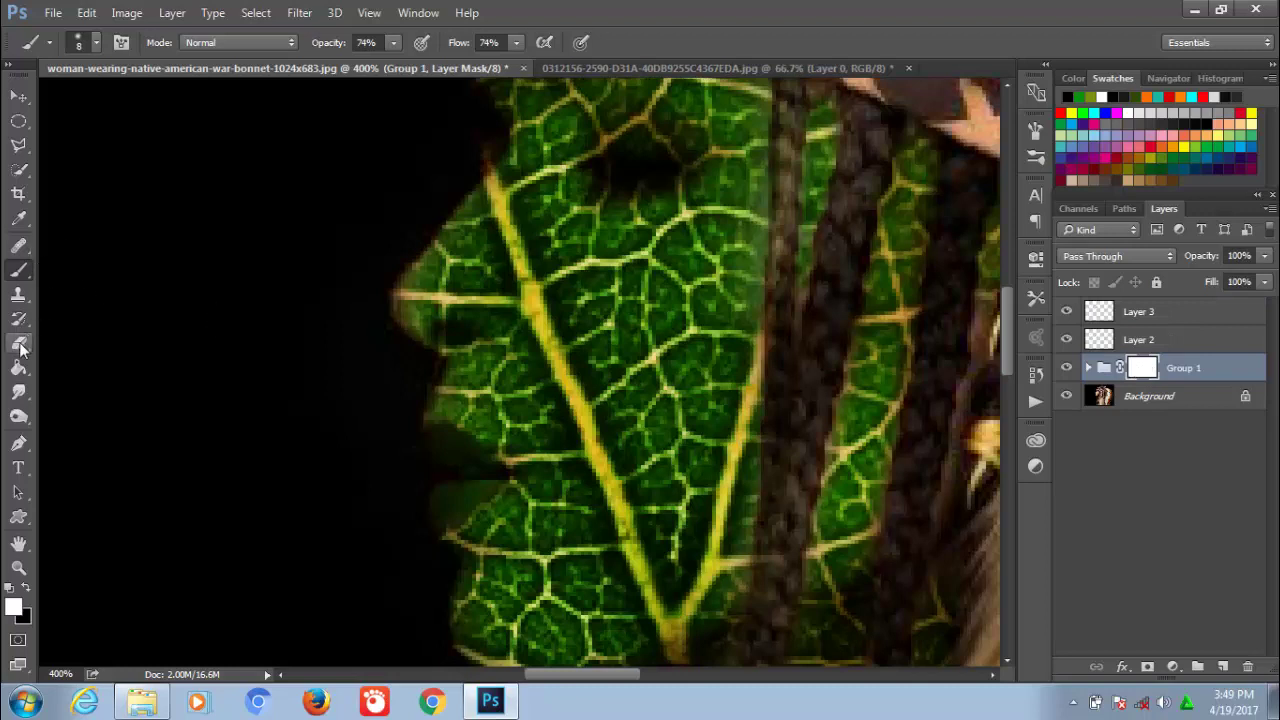
drag(671, 169, 694, 157)
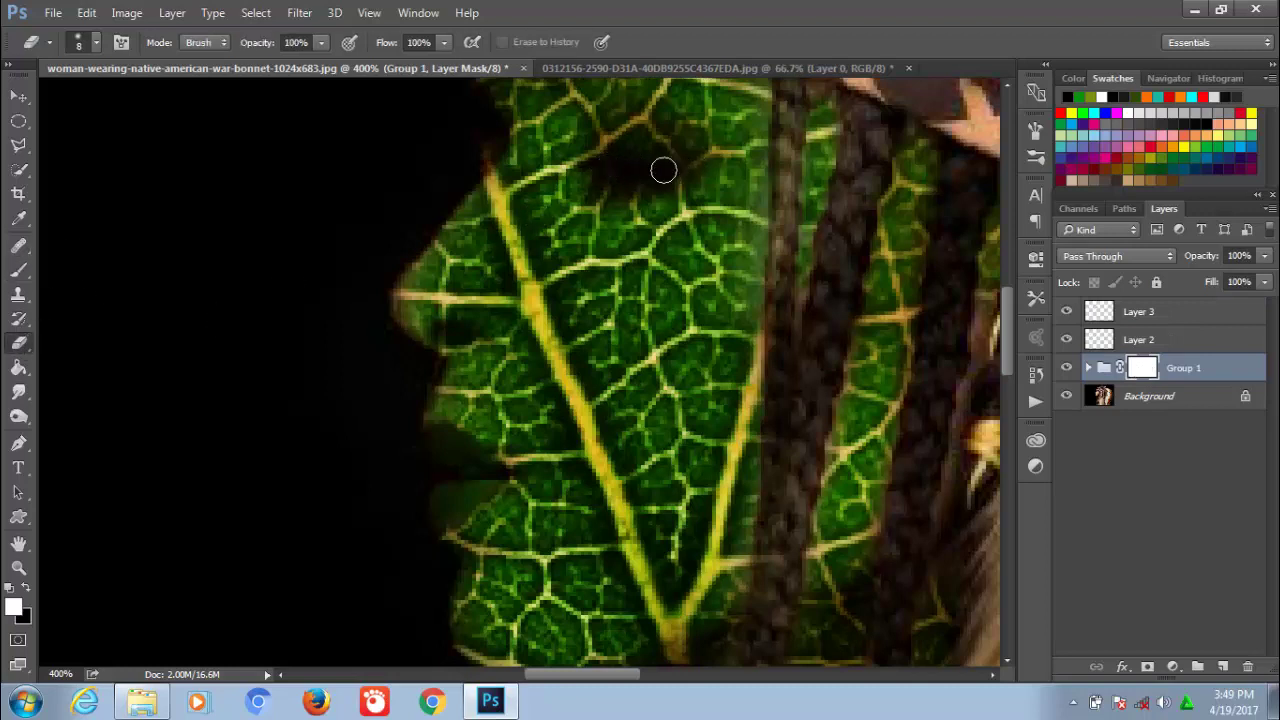
click(450, 334)
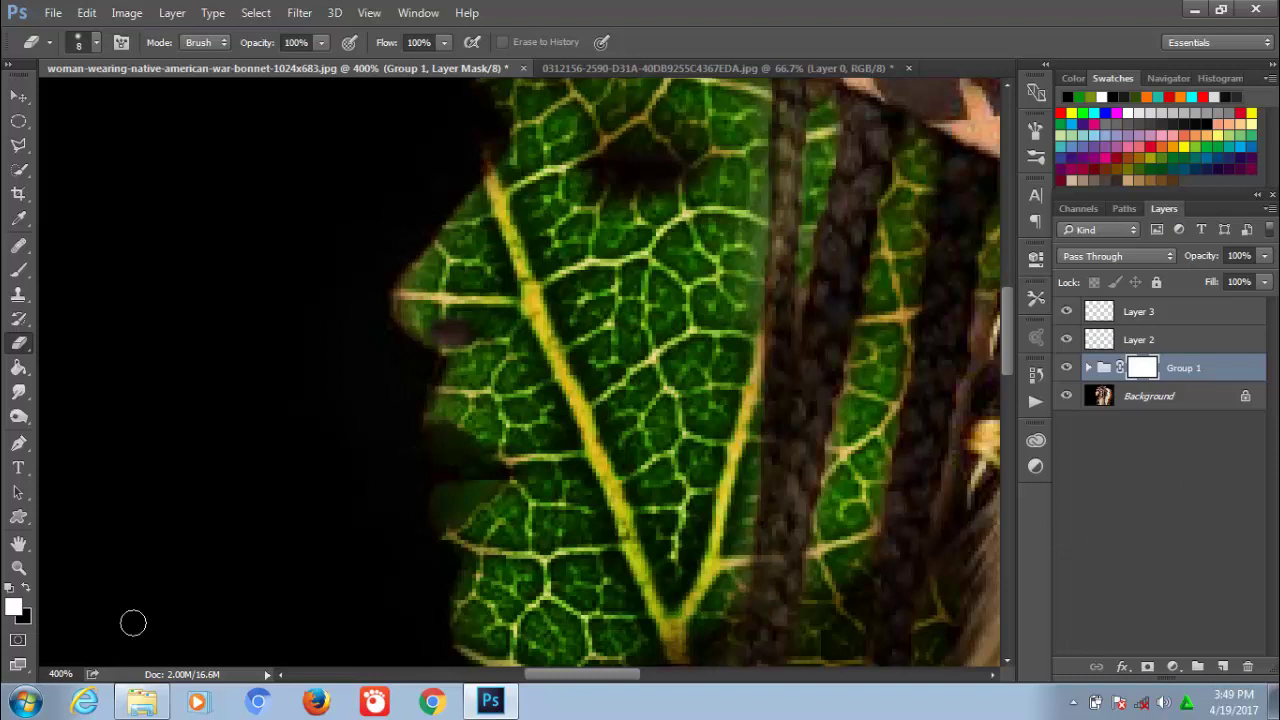
On Layer 3, paint the nostril spot dark grey #262525
click(26, 588)
click(1097, 314)
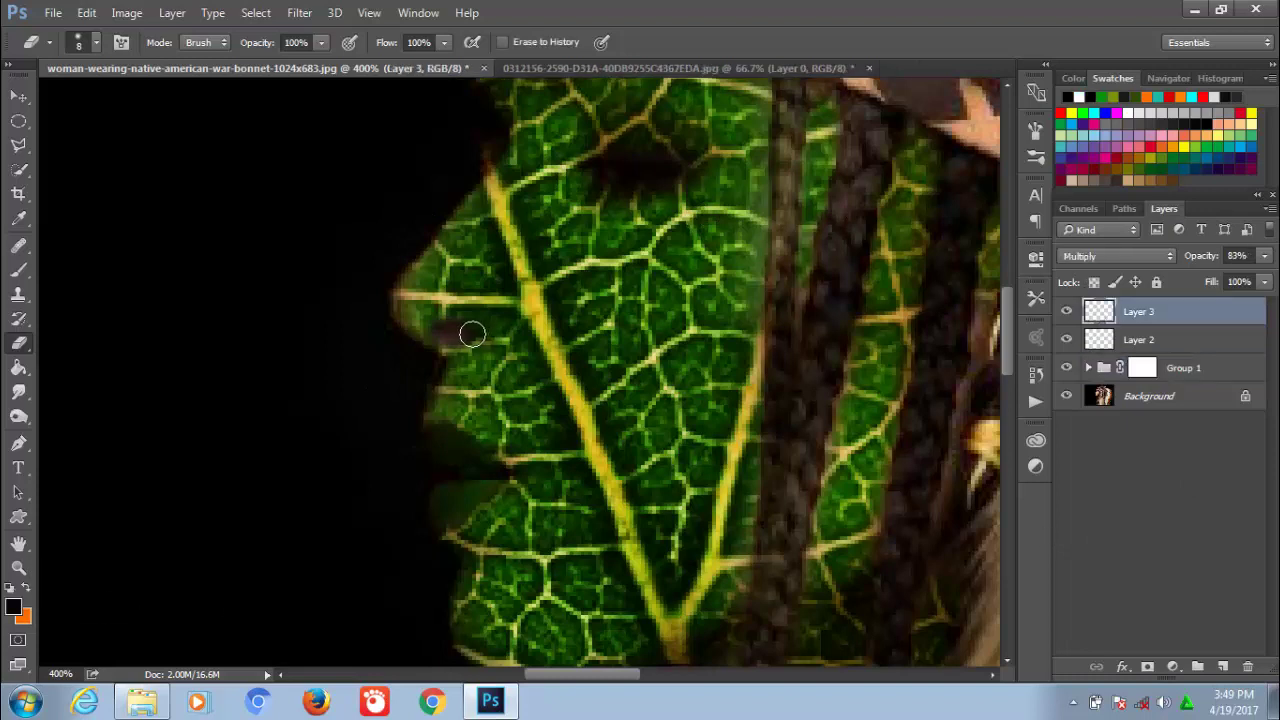
drag(453, 333, 445, 337)
key(x)
click(18, 608)
click(572, 515)
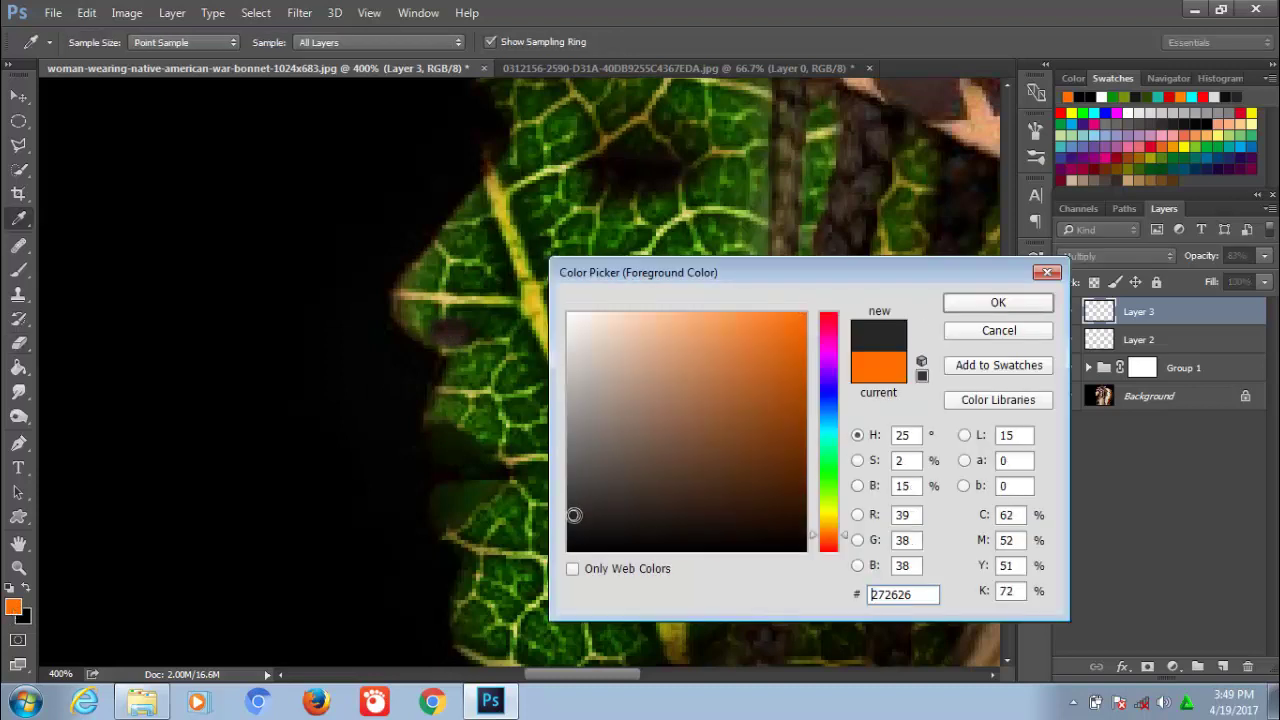
click(990, 302)
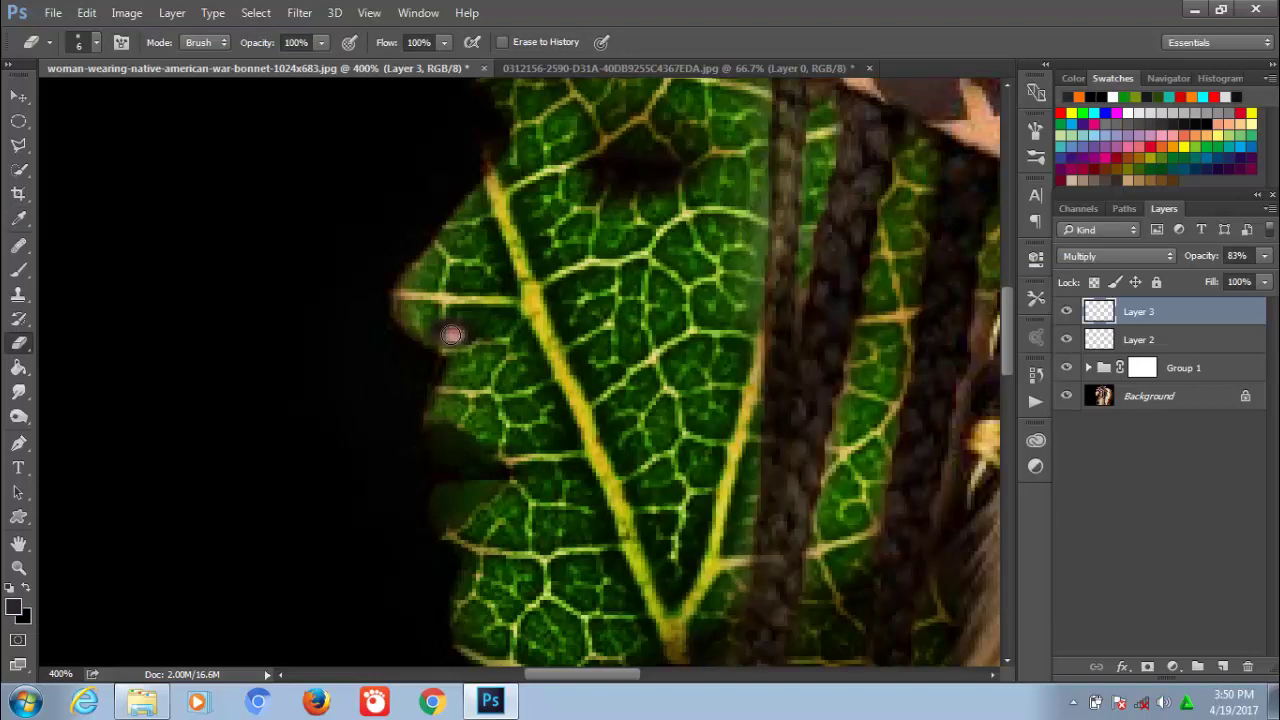
click(453, 337)
Return to the brush at 74% opacity and flow, with default black and white colours
mouse_move(1005, 352)
mouse_down()
mouse_move(1005, 321)
mouse_move(1007, 343)
mouse_up()
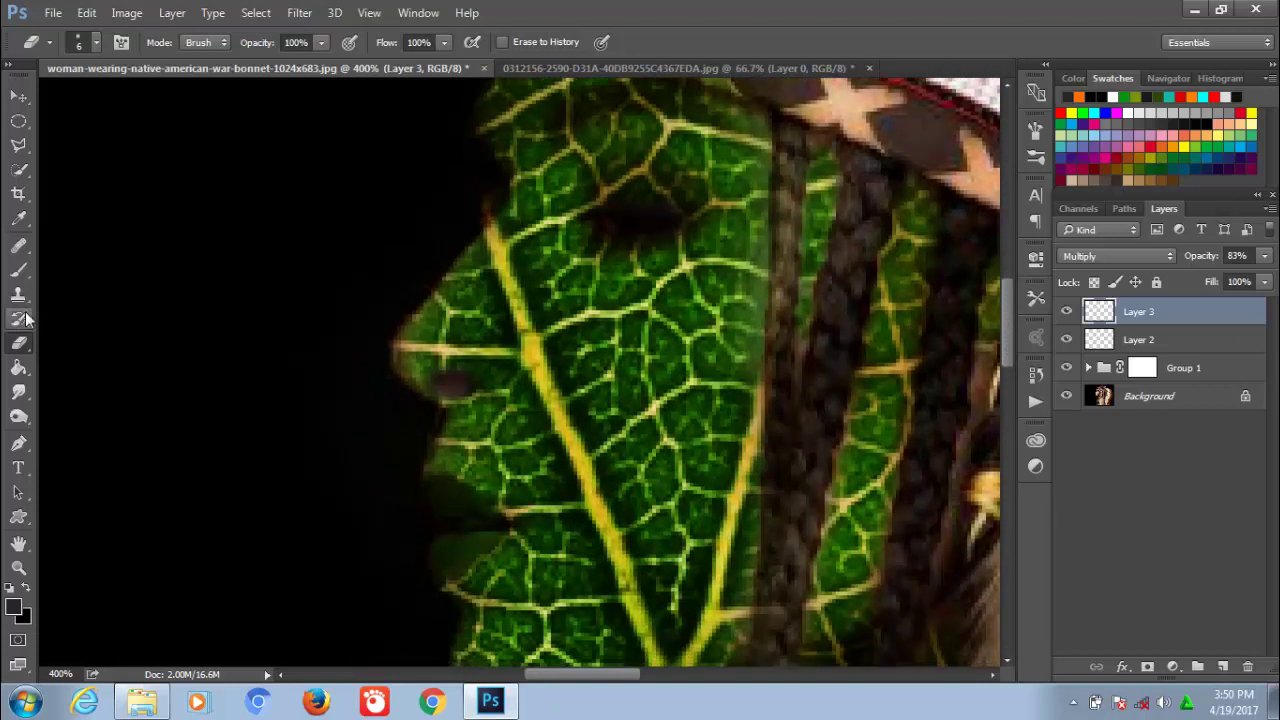
click(18, 270)
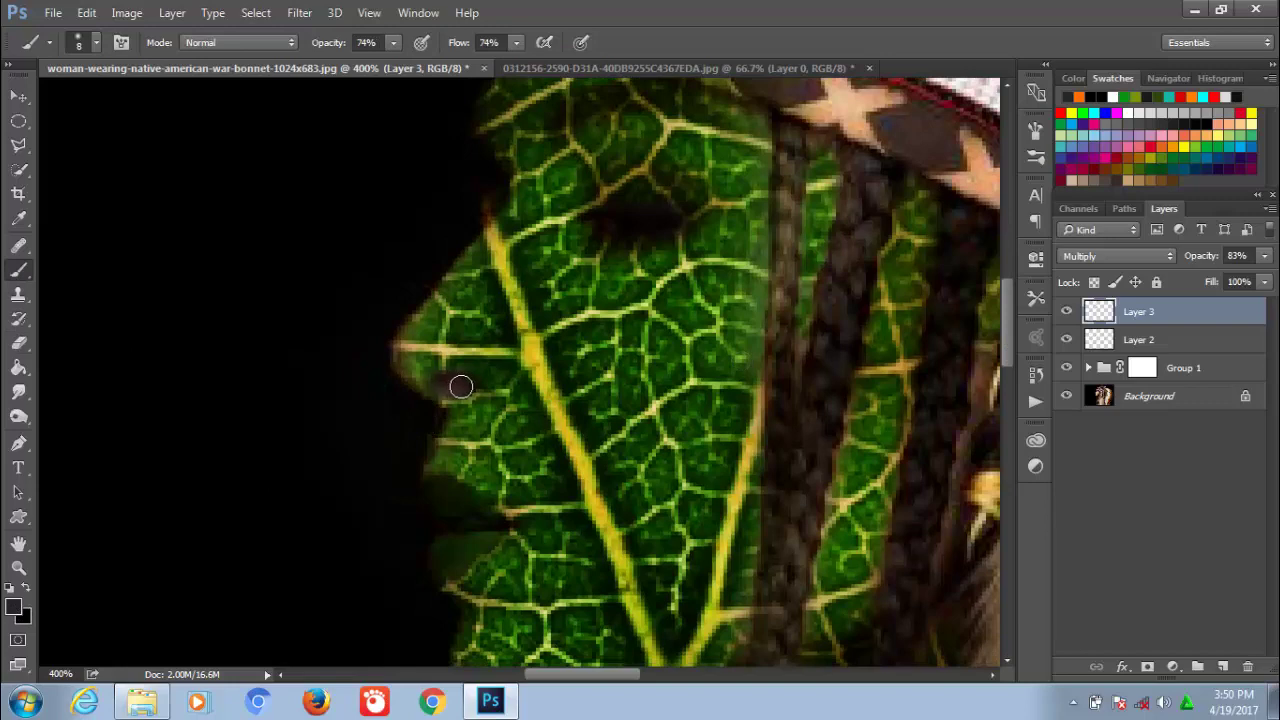
click(10, 587)
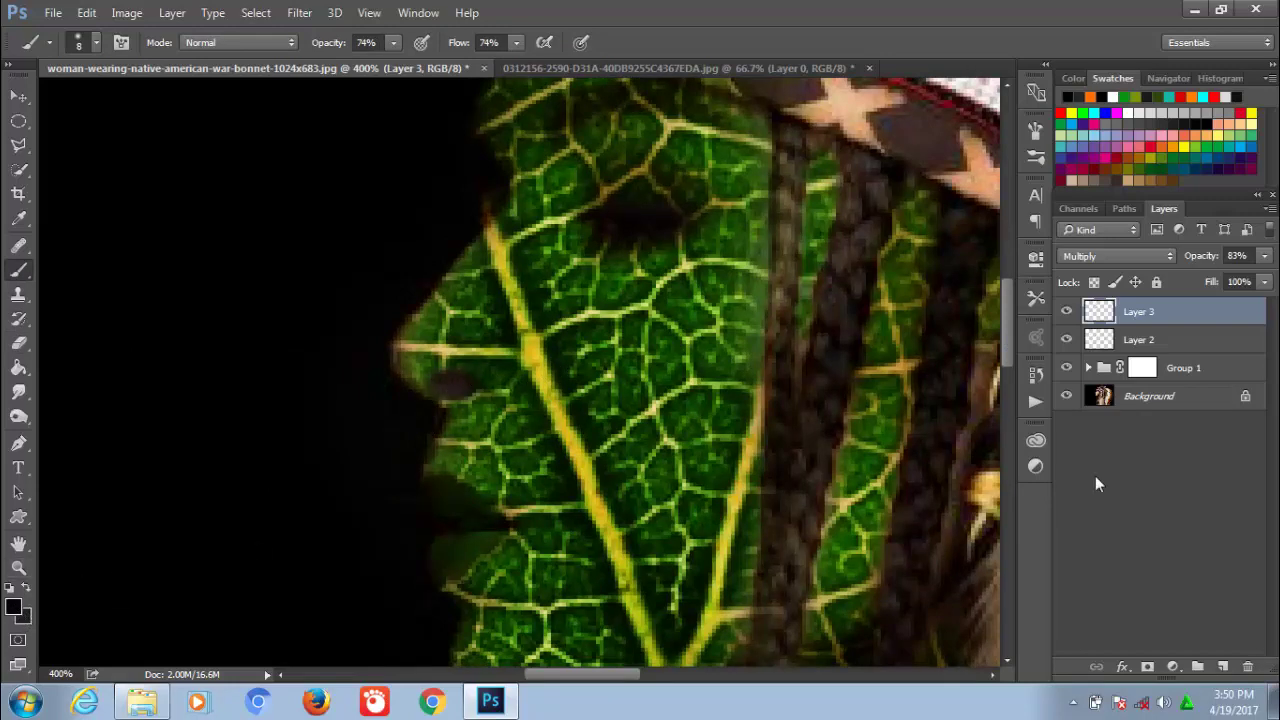
Fit the whole portrait on screen with Ctrl+0
key(ctrl+0)
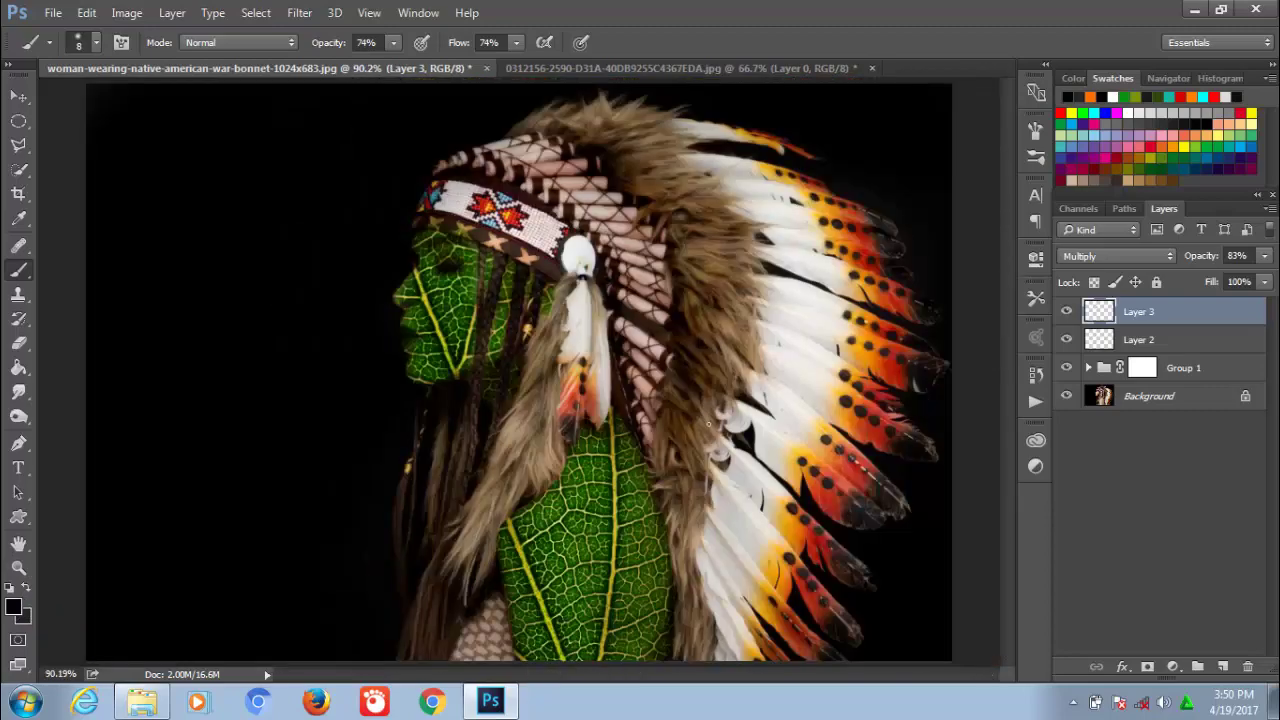